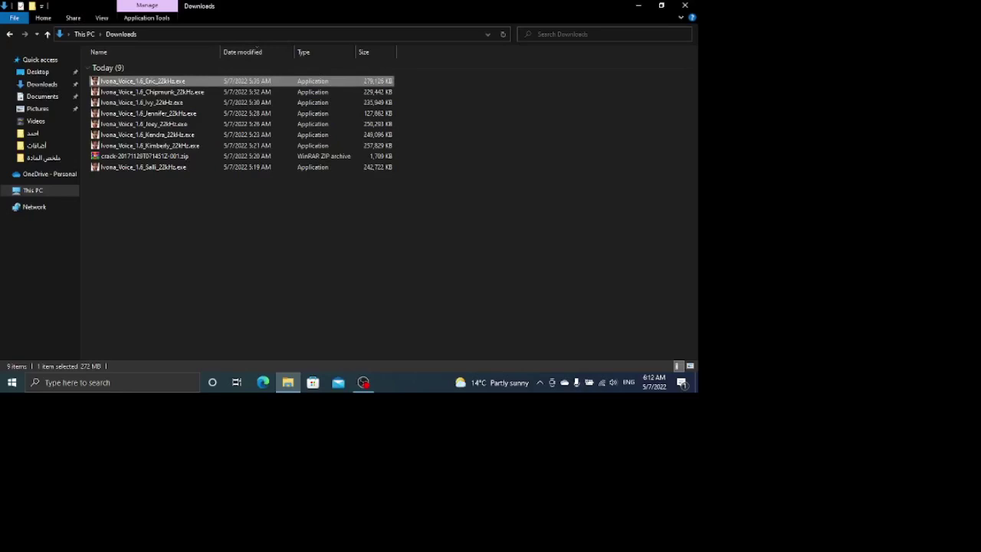
Run the Ivona_Voice_1.6_Eric_22kHz.exe installer from Downloads and accept English as the installer language
{"action": "left_click", "coordinate": [152, 91]}
{"action": "left_click", "coordinate": [142, 81]}
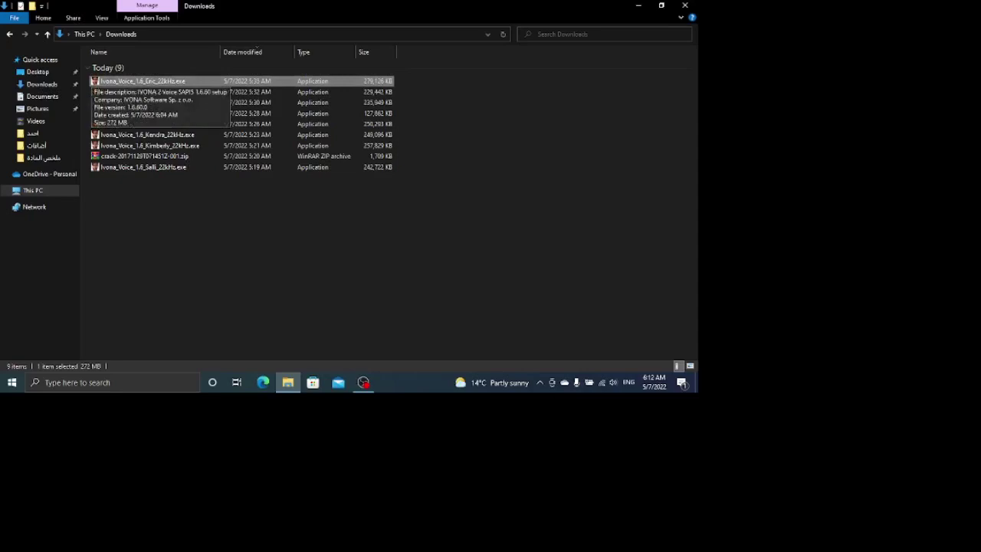
{"action": "key", "text": "Return"}
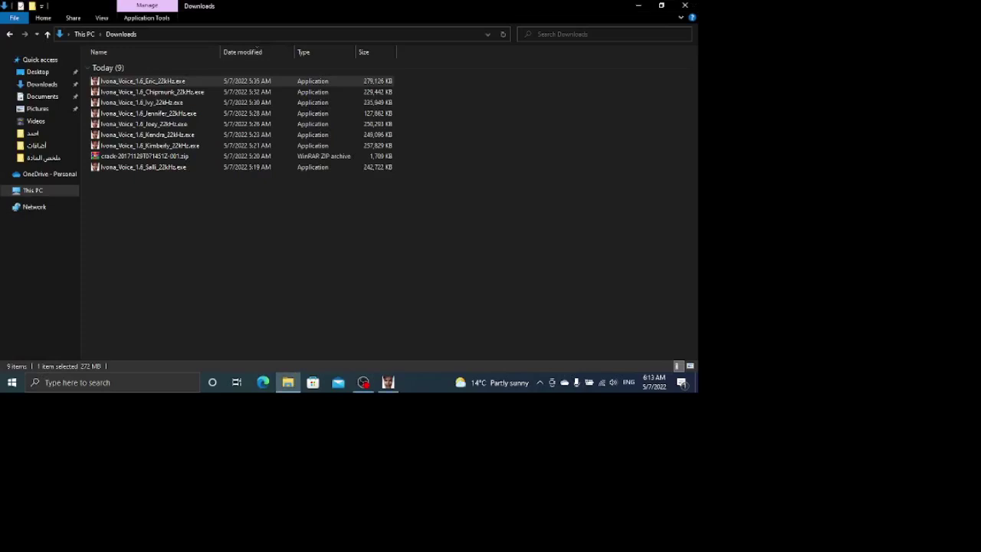
{"action": "key", "text": "alt+Tab"}
{"action": "key", "text": "alt+Tab"}
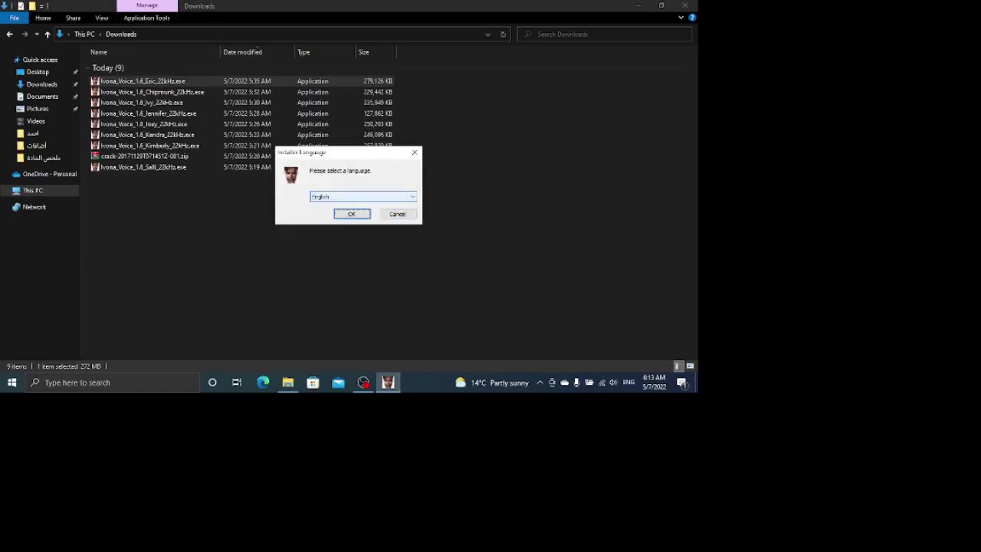
{"action": "key", "text": "Return"}
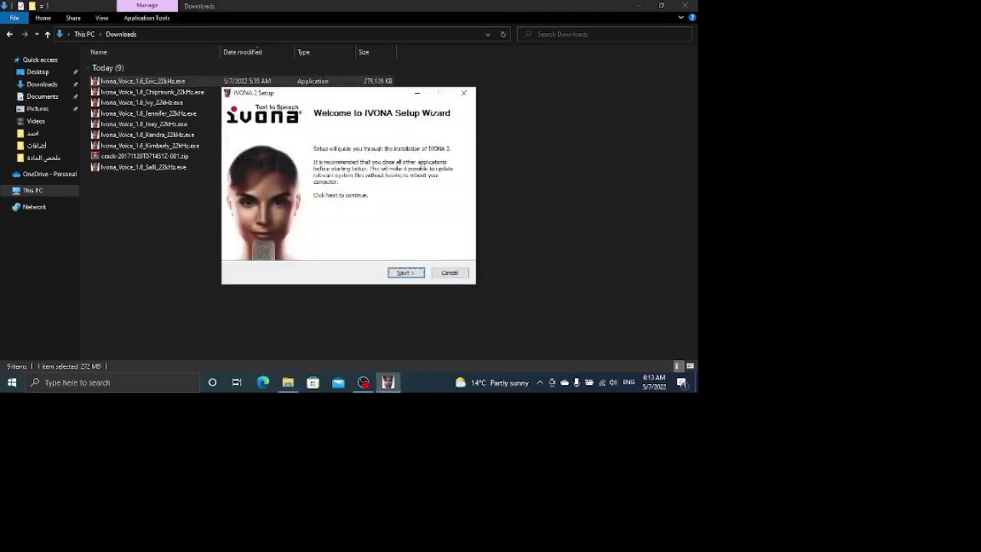
Proceed past the IVONA 2 welcome page and agree to the license agreement for the Eric voice
{"action": "key", "text": "Return"}
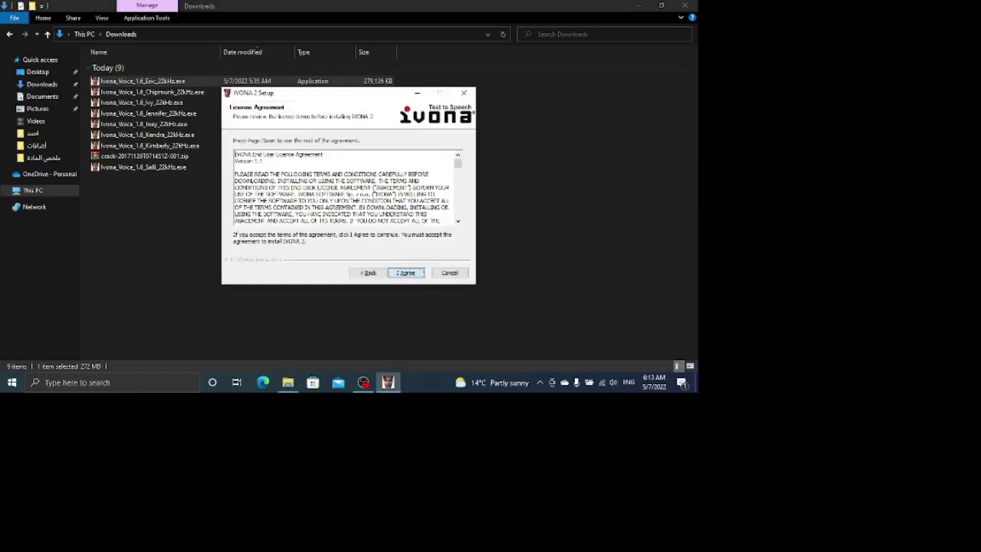
{"action": "key", "text": "Left"}
{"action": "key", "text": "Right"}
{"action": "key", "text": "Right"}
{"action": "key", "text": "shift+Tab"}
{"action": "key", "text": "Return"}
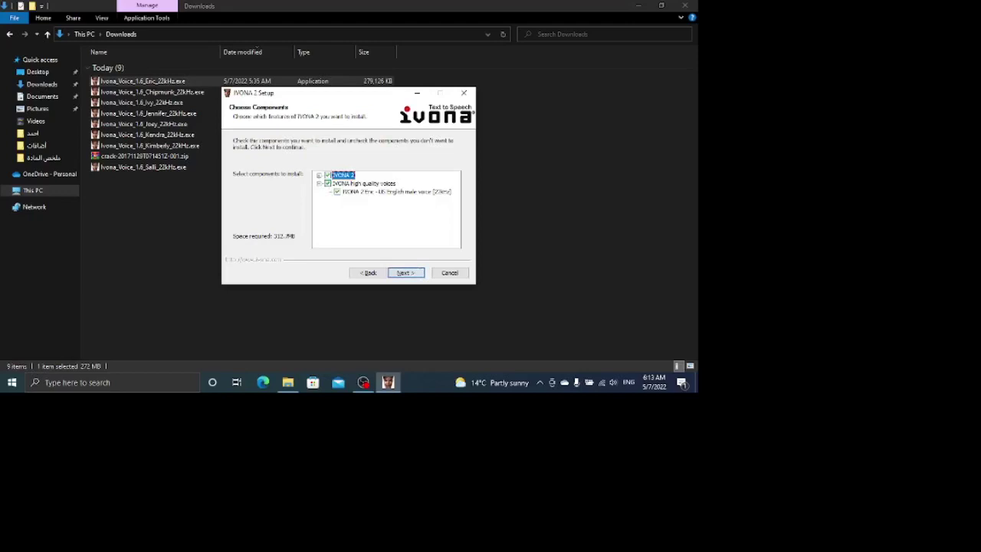
Install the IVONA 2 Eric voice with the default components and destination folder, and finish the setup
{"action": "key", "text": "Tab"}
{"action": "key", "text": "Return"}
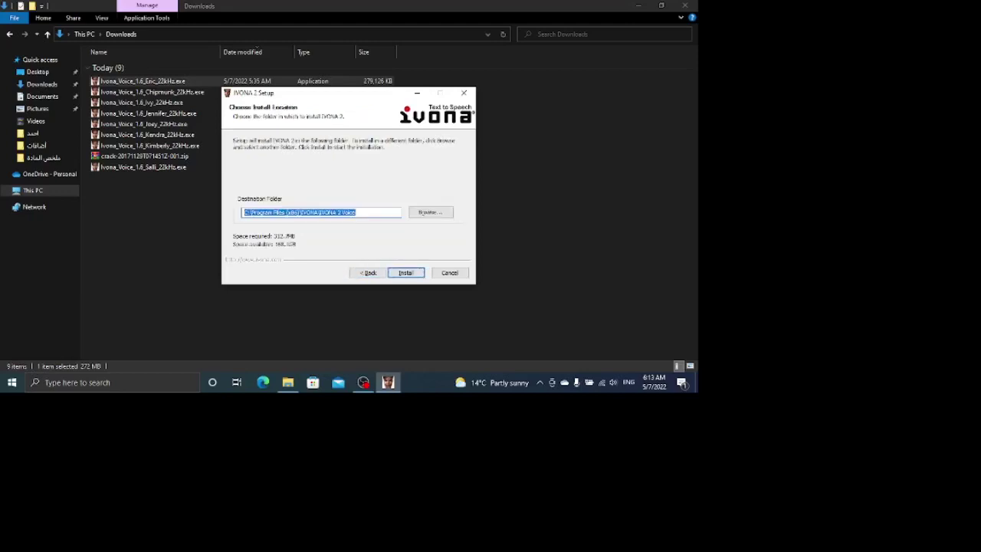
{"action": "key", "text": "Tab"}
{"action": "key", "text": "Tab"}
{"action": "key", "text": "Tab"}
{"action": "key", "text": "Return"}
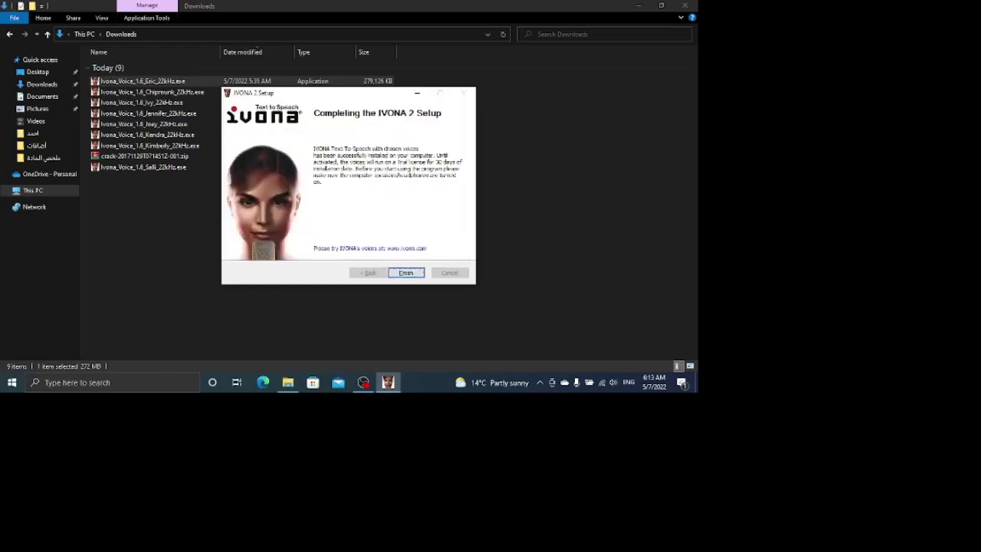
{"action": "key", "text": "Return"}
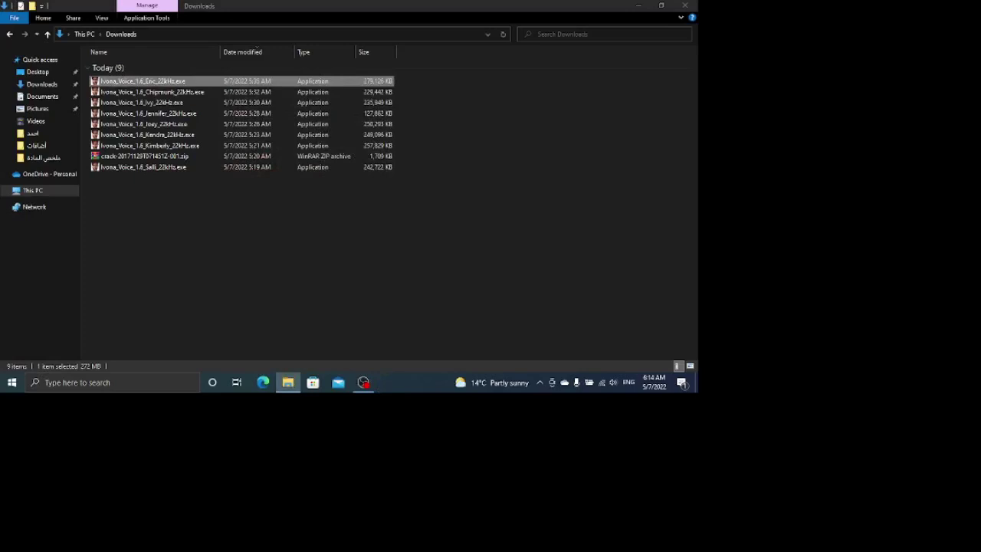
Launch the Ivona_Voice_1.6_Jennifer_22kHz.exe installer from the Downloads folder
{"action": "left_click", "coordinate": [152, 91]}
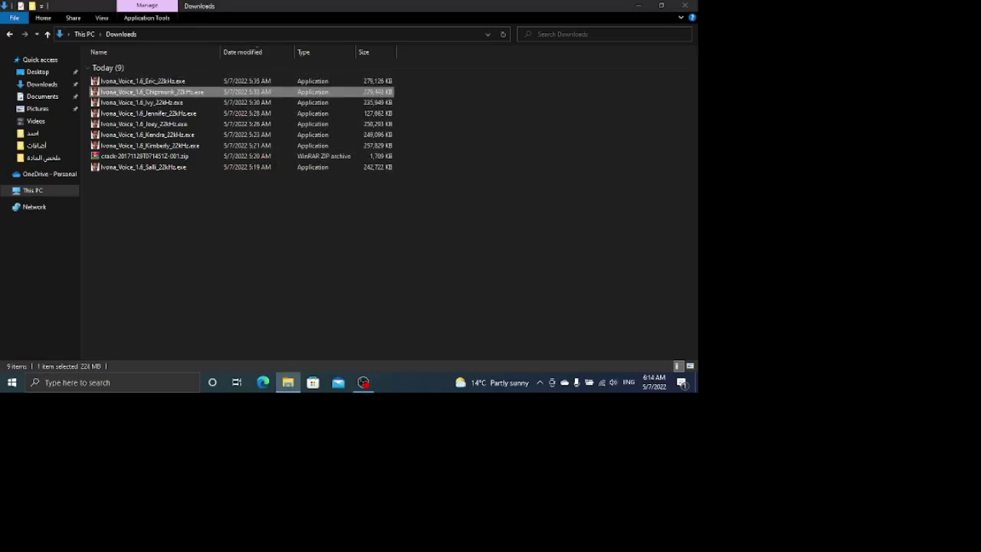
{"action": "left_click", "coordinate": [142, 102]}
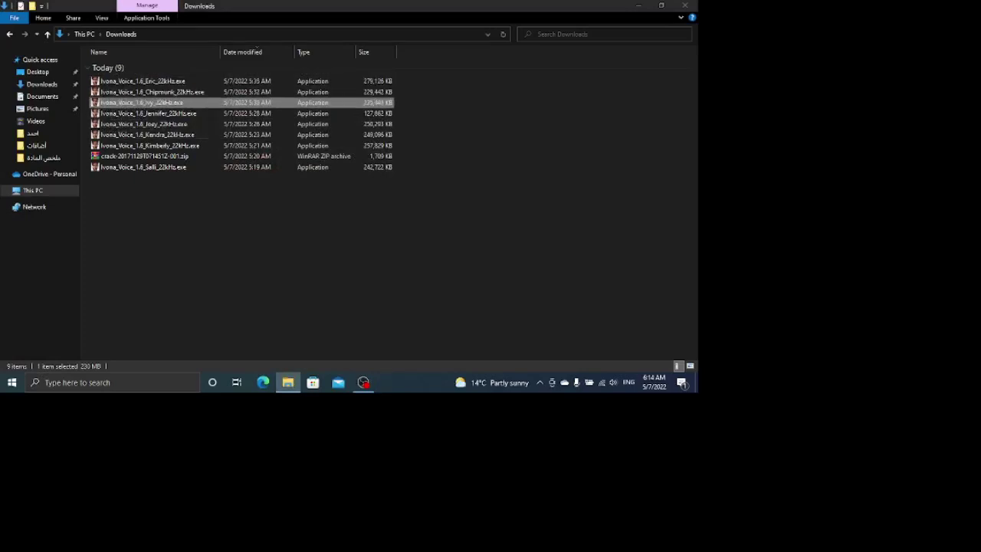
{"action": "left_click", "coordinate": [149, 112]}
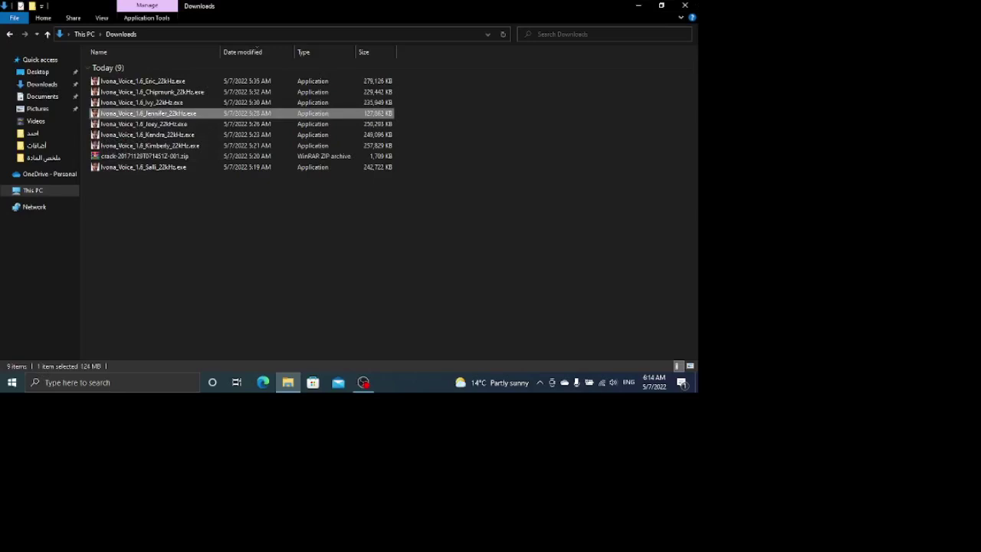
{"action": "key", "text": "alt+Tab"}
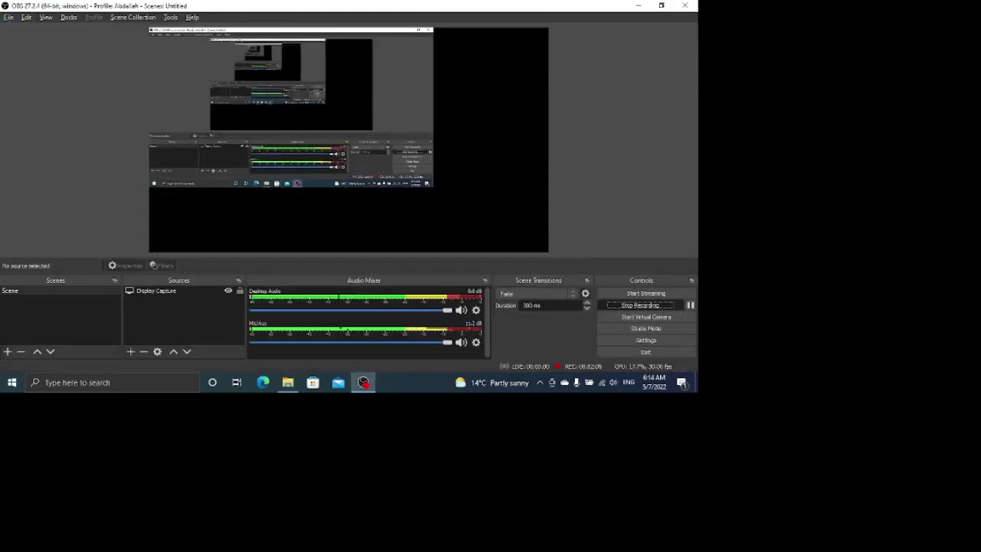
{"action": "key", "text": "alt+Tab"}
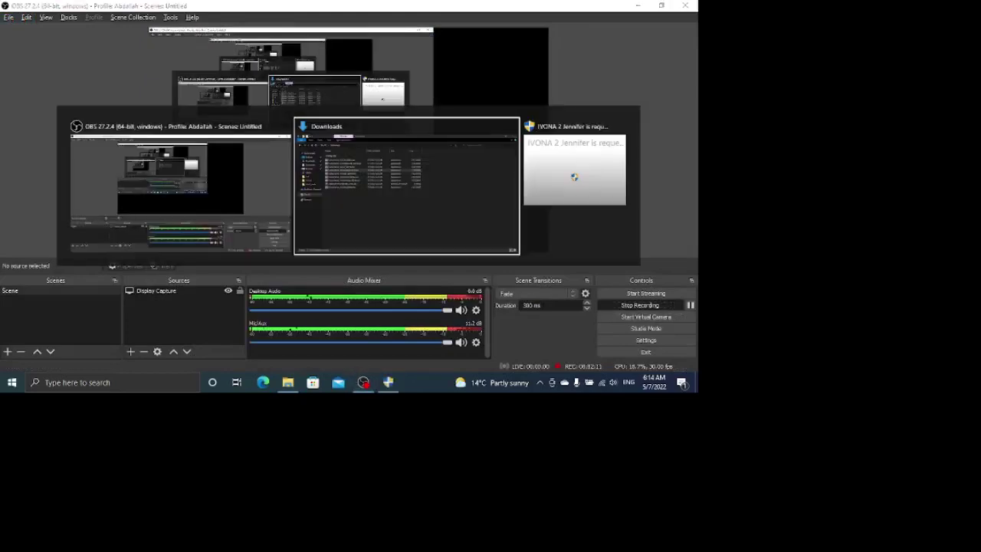
{"action": "key", "text": "alt+Tab"}
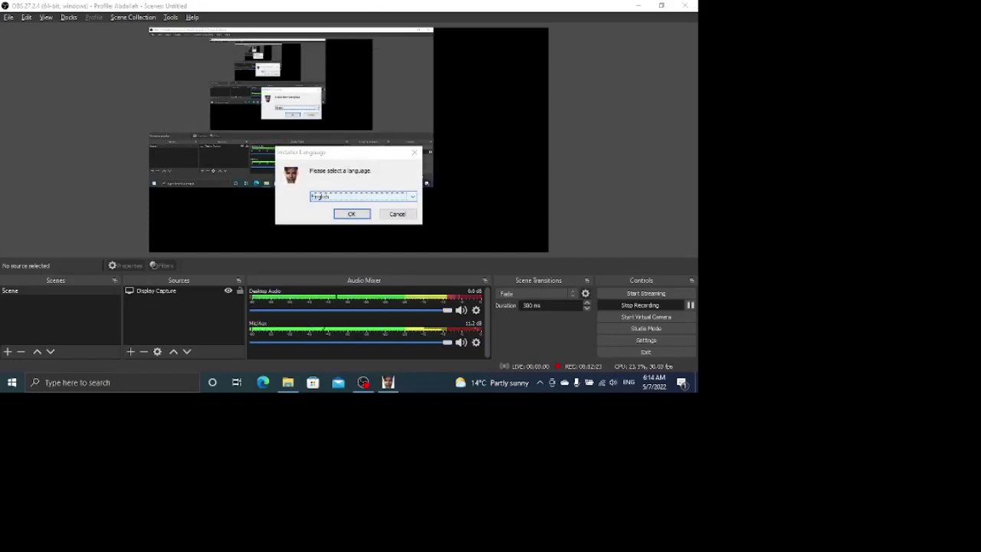
Bring the Installer Language window to the front and accept English for the Jennifer voice setup
{"action": "key", "text": "alt+Tab"}
{"action": "key", "text": "alt+Tab"}
{"action": "key", "text": "alt+Tab"}
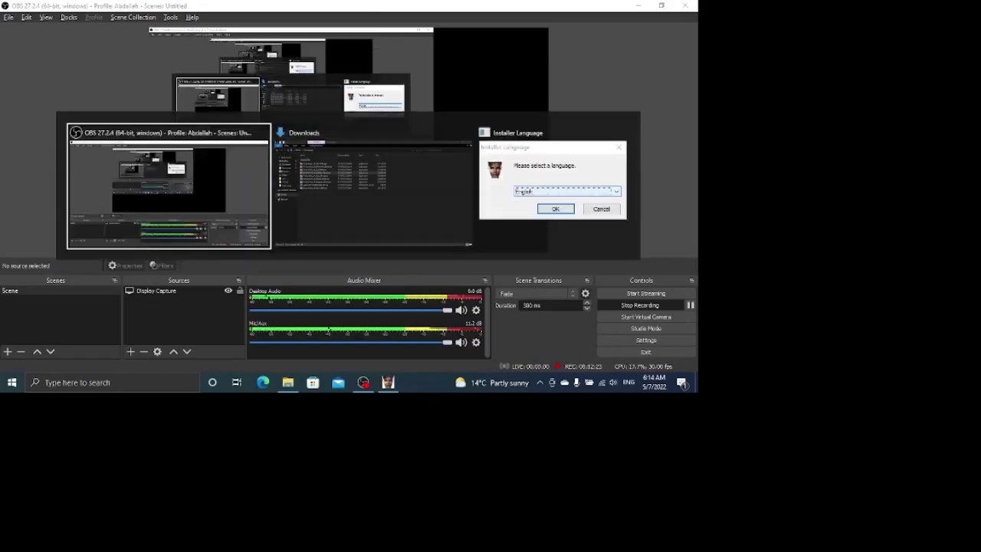
{"action": "key", "text": "Tab"}
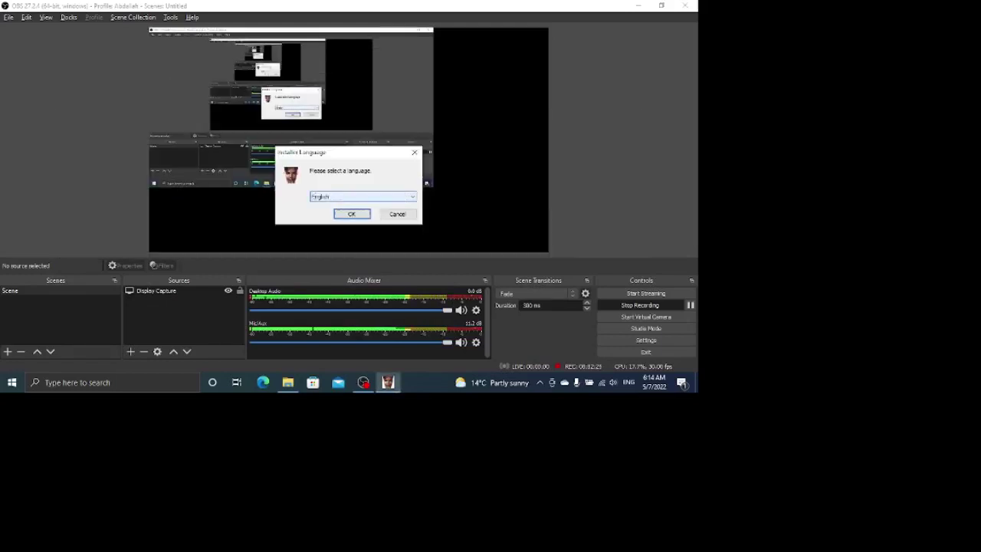
{"action": "key", "text": "Tab"}
{"action": "key", "text": "Return"}
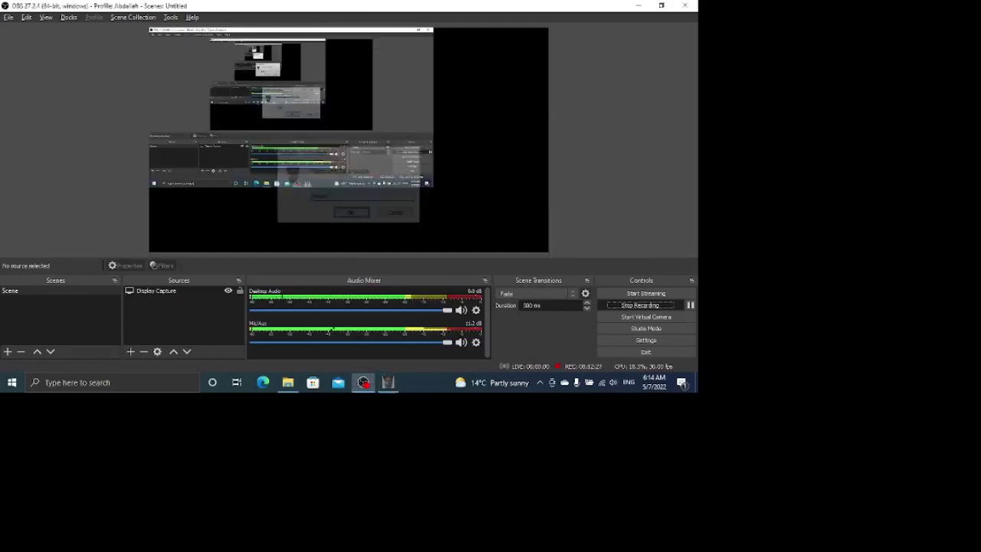
Proceed past the setup wizard's welcome page and agree to the license agreement for the Jennifer voice
{"action": "key", "text": "Tab"}
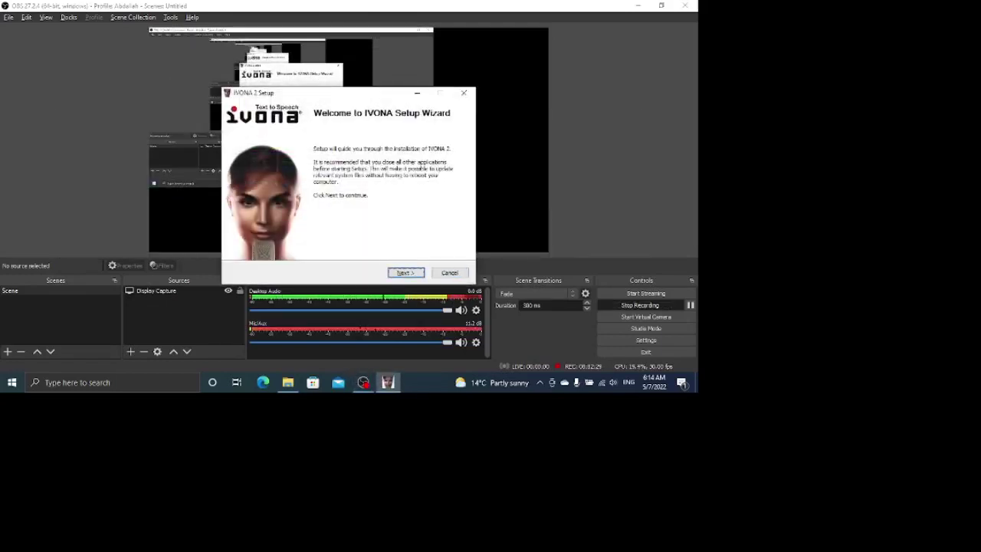
{"action": "key", "text": "Return"}
{"action": "key", "text": "Tab"}
{"action": "key", "text": "Tab"}
{"action": "key", "text": "Tab"}
{"action": "key", "text": "Tab"}
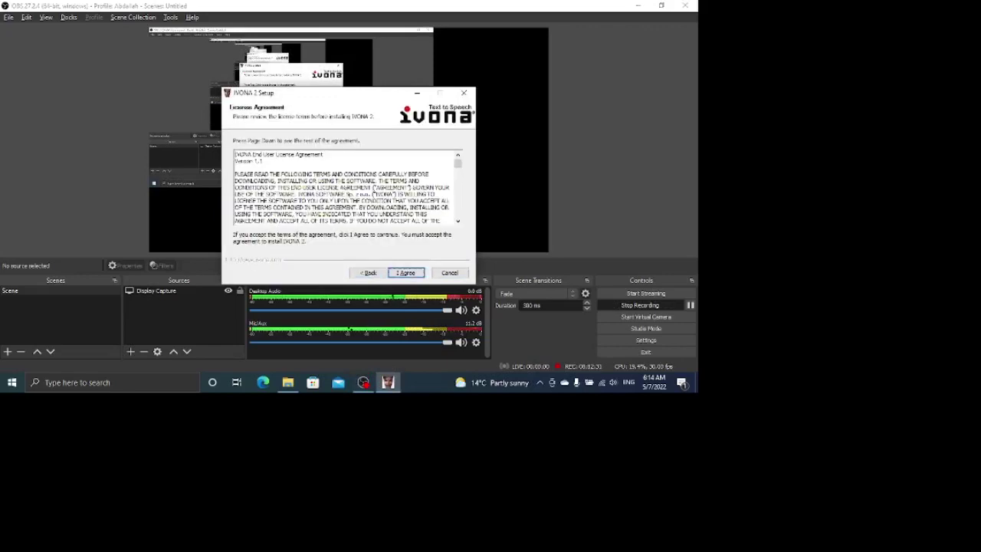
{"action": "key", "text": "Return"}
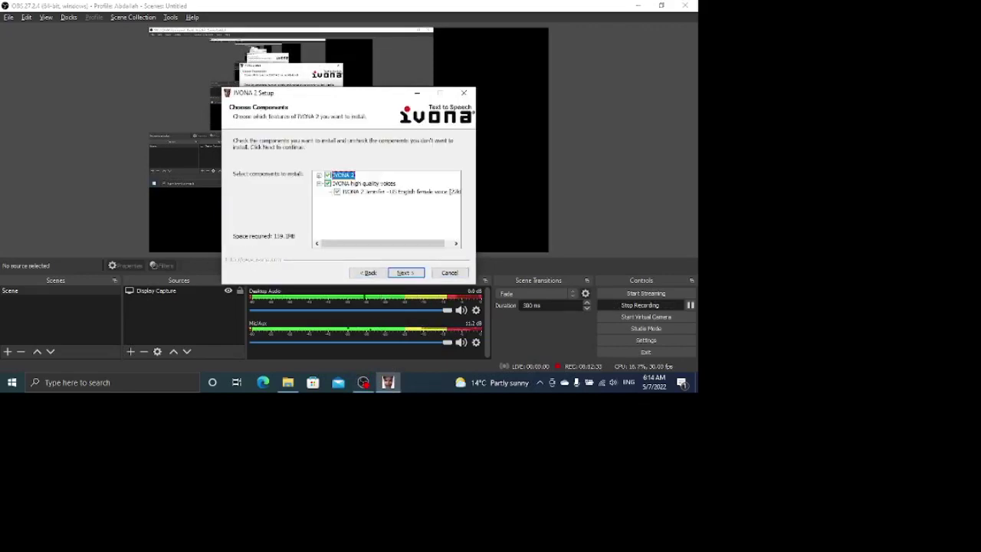
Install the IVONA 2 Jennifer voice with the default components and destination folder, and finish the setup
{"action": "key", "text": "Tab"}
{"action": "key", "text": "Tab"}
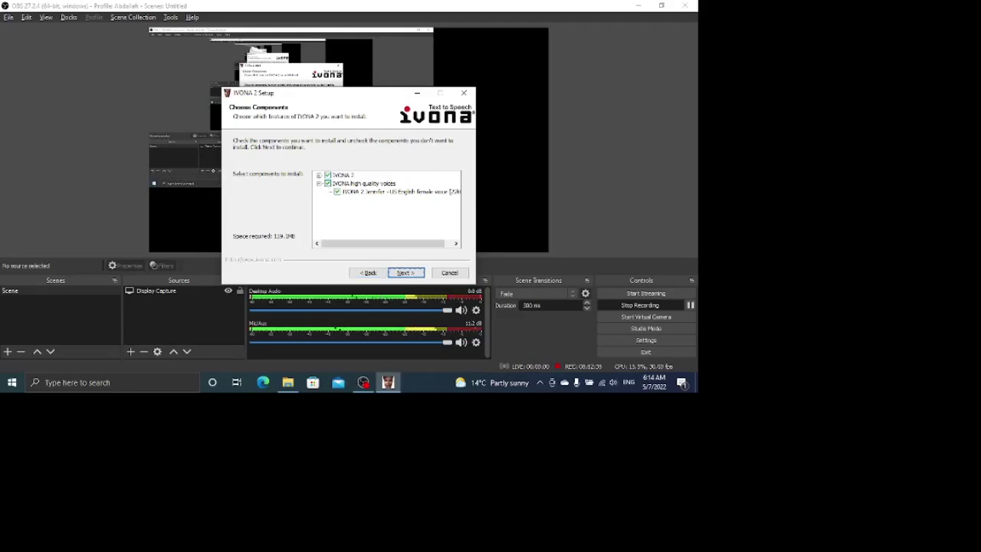
{"action": "key", "text": "Return"}
{"action": "key", "text": "Tab"}
{"action": "key", "text": "Tab"}
{"action": "key", "text": "Tab"}
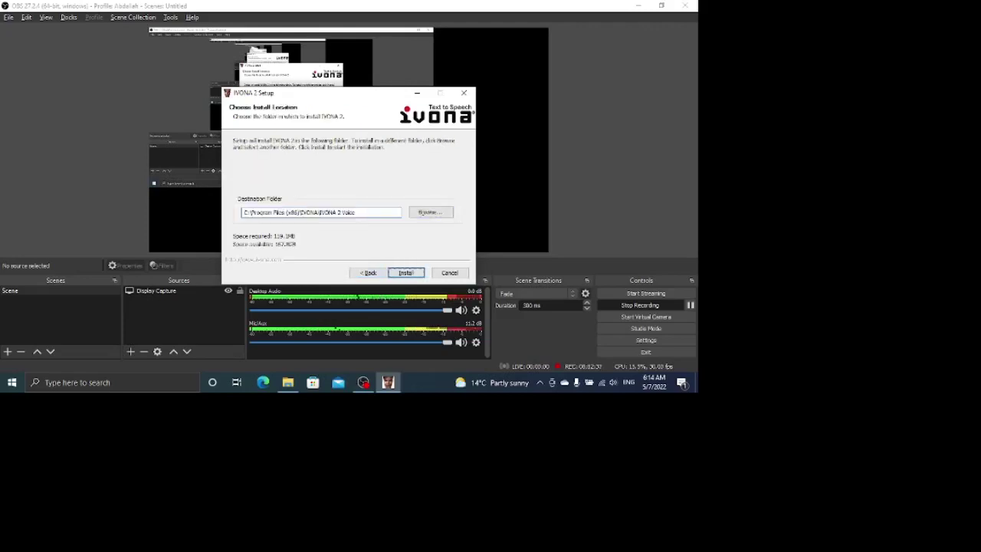
{"action": "key", "text": "Return"}
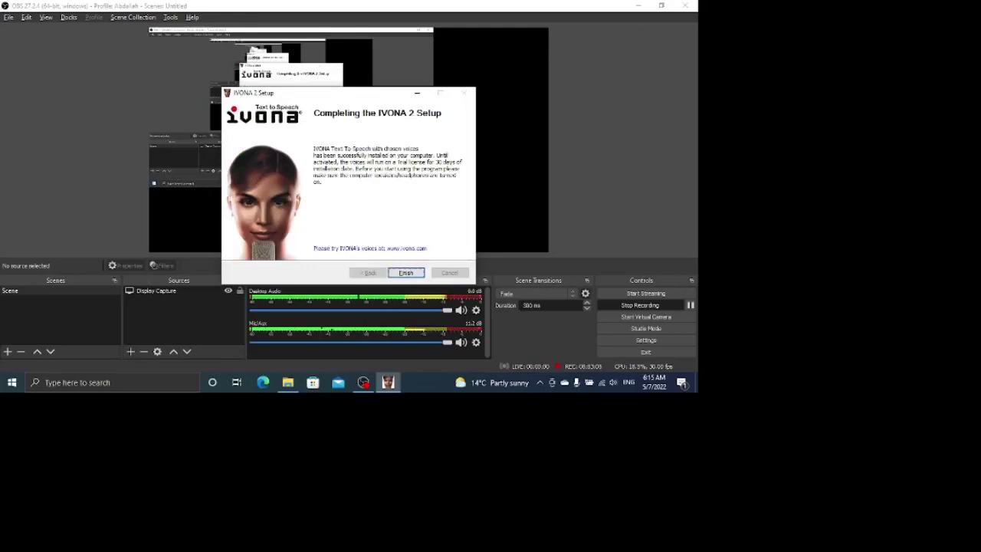
{"action": "left_click", "coordinate": [405, 272]}
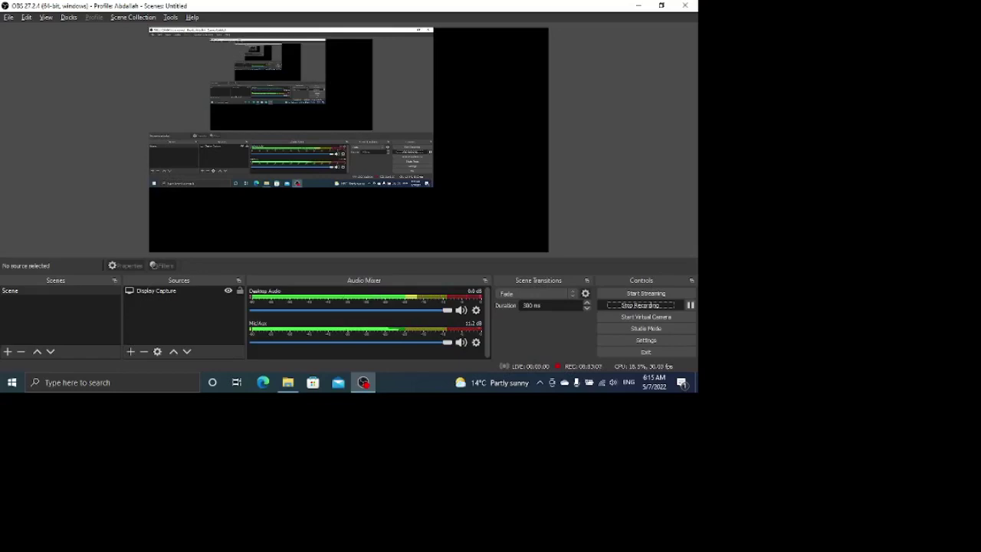
Switch to the Downloads folder in File Explorer and extract crack-20171129T071451Z-001.zip into a folder of the same name
{"action": "key", "text": "alt+Tab"}
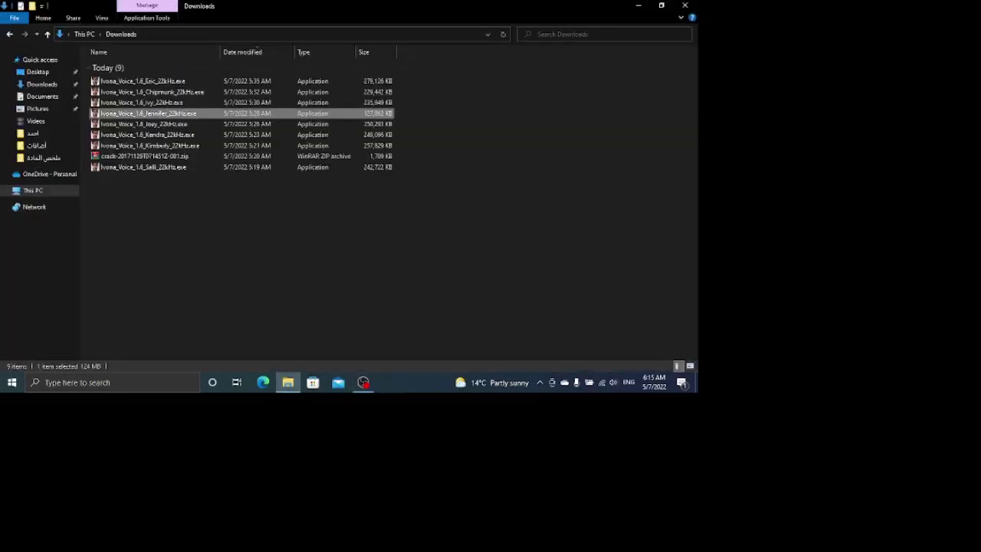
{"action": "left_click", "coordinate": [144, 156]}
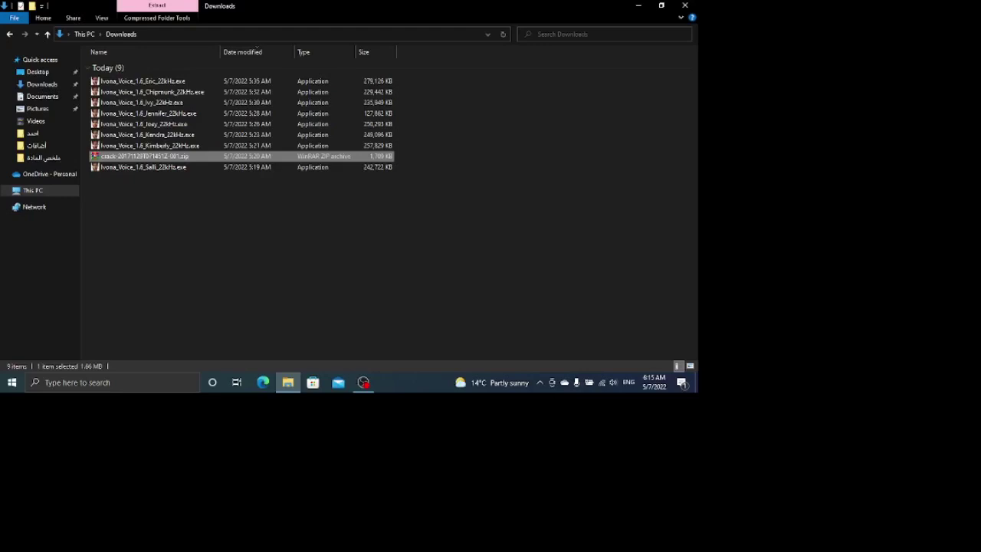
{"action": "right_click", "coordinate": [96, 156]}
{"action": "key", "text": "Down"}
{"action": "key", "text": "Down"}
{"action": "key", "text": "Down"}
{"action": "key", "text": "Down"}
{"action": "key", "text": "Down"}
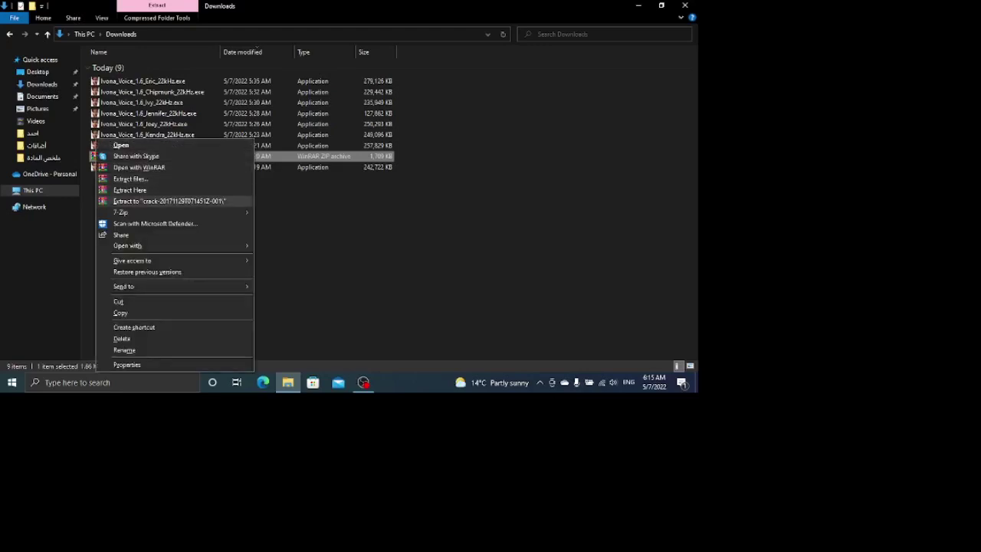
{"action": "key", "text": "Return"}
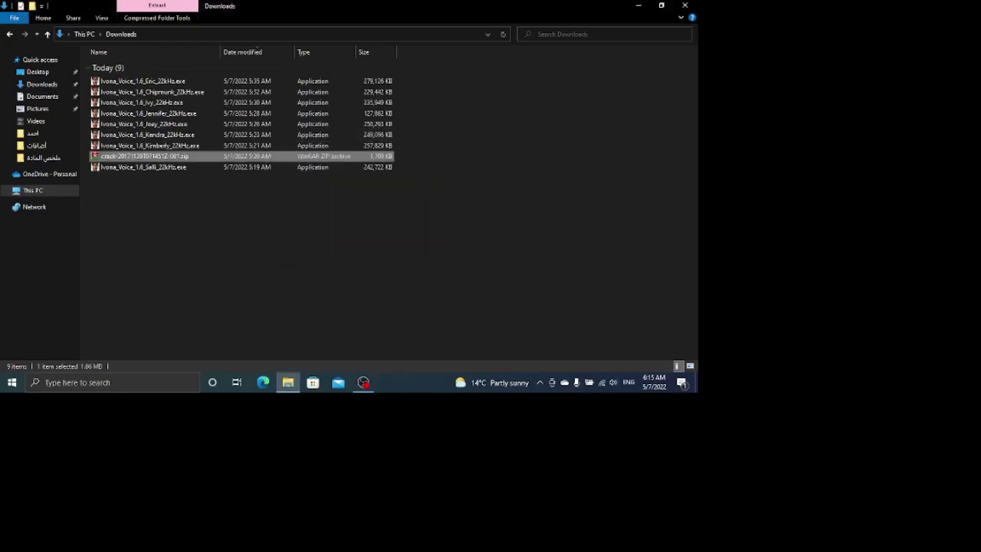
Open the extracted crack-20171129T071451Z-001 folder and the crack subfolder inside it
{"action": "key", "text": "Down"}
{"action": "key", "text": "Down"}
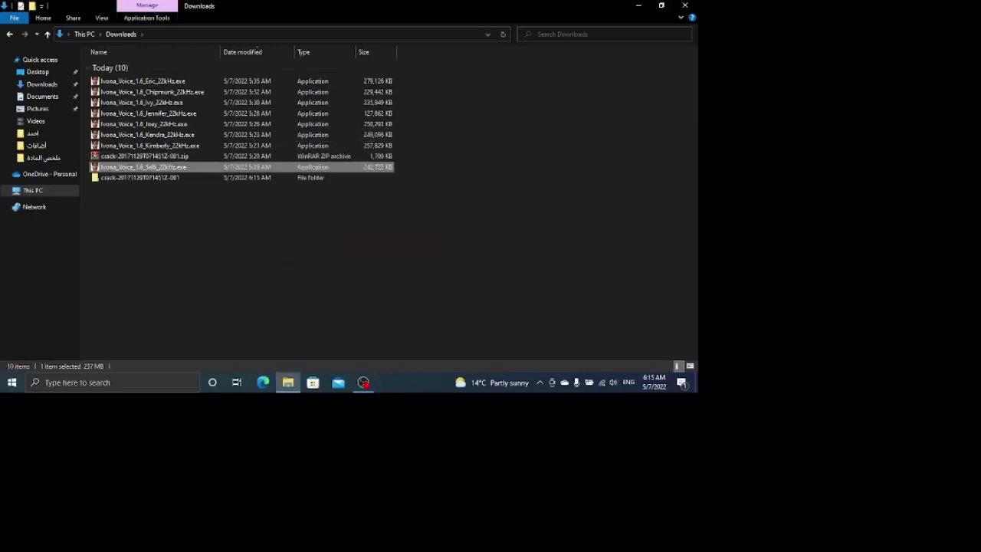
{"action": "key", "text": "Up"}
{"action": "key", "text": "Up"}
{"action": "key", "text": "Up"}
{"action": "key", "text": "Up"}
{"action": "key", "text": "Up"}
{"action": "key", "text": "Up"}
{"action": "key", "text": "Up"}
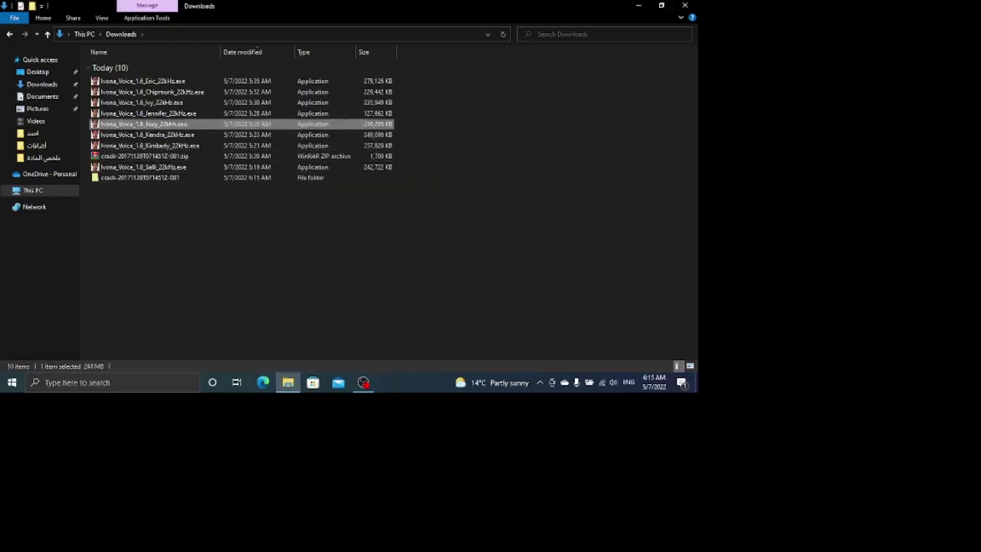
{"action": "key", "text": "Down"}
{"action": "key", "text": "Down"}
{"action": "key", "text": "Down"}
{"action": "key", "text": "Down"}
{"action": "key", "text": "Down"}
{"action": "key", "text": "Down"}
{"action": "key", "text": "Down"}
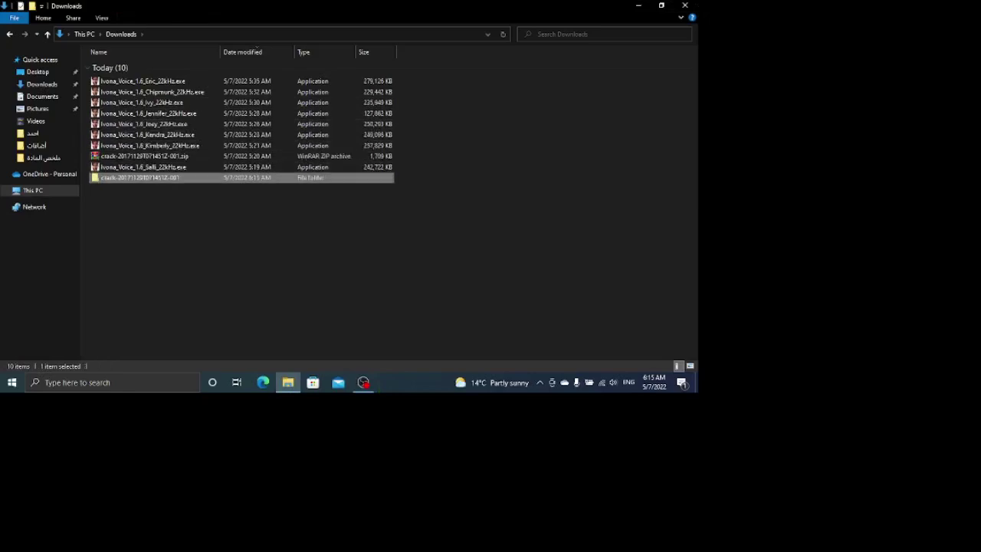
{"action": "key", "text": "Return"}
{"action": "key", "text": "Down"}
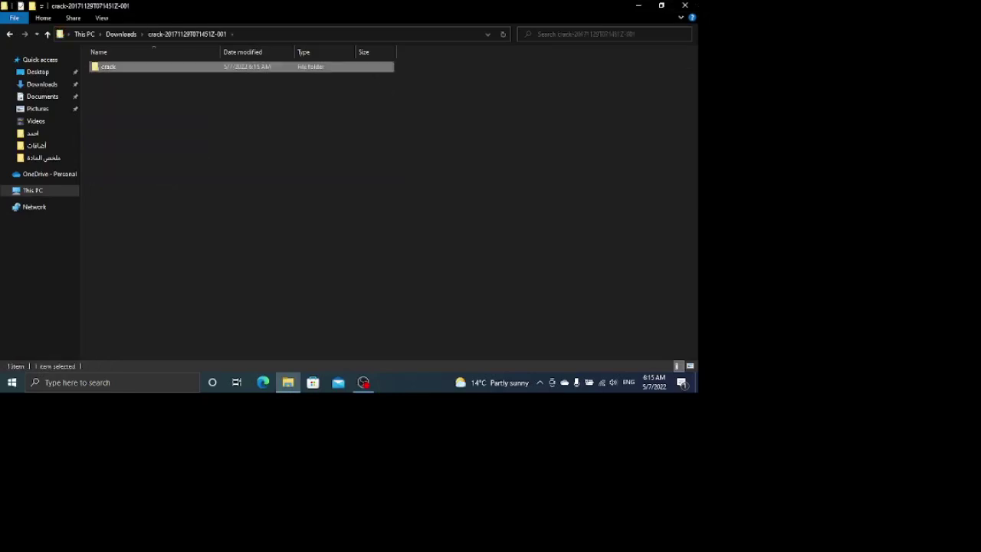
{"action": "key", "text": "Return"}
Look through the DLL files in the crack folder and select ivona_sapi5_voice_v1.6.60.dll
{"action": "key", "text": "Down"}
{"action": "key", "text": "Up"}
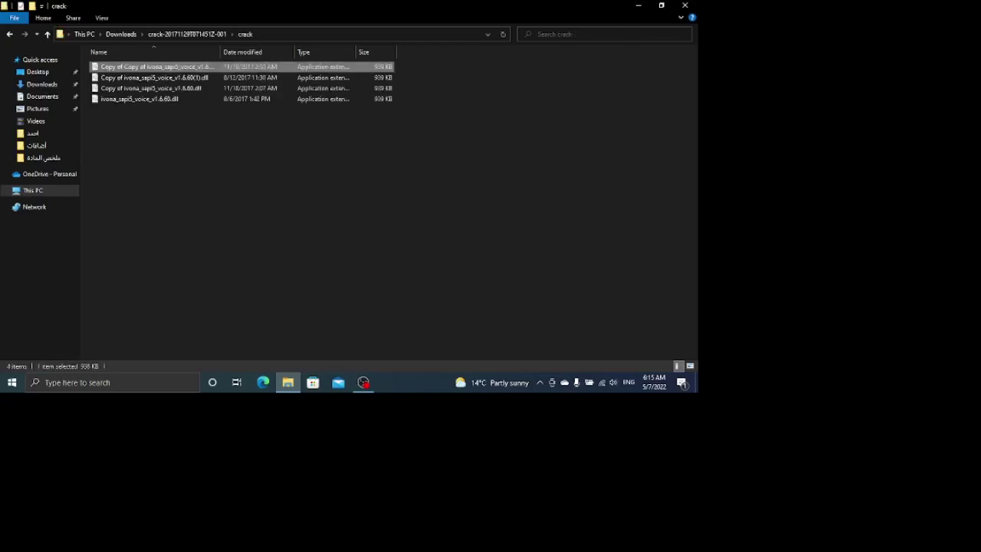
{"action": "key", "text": "Down"}
{"action": "key", "text": "Down"}
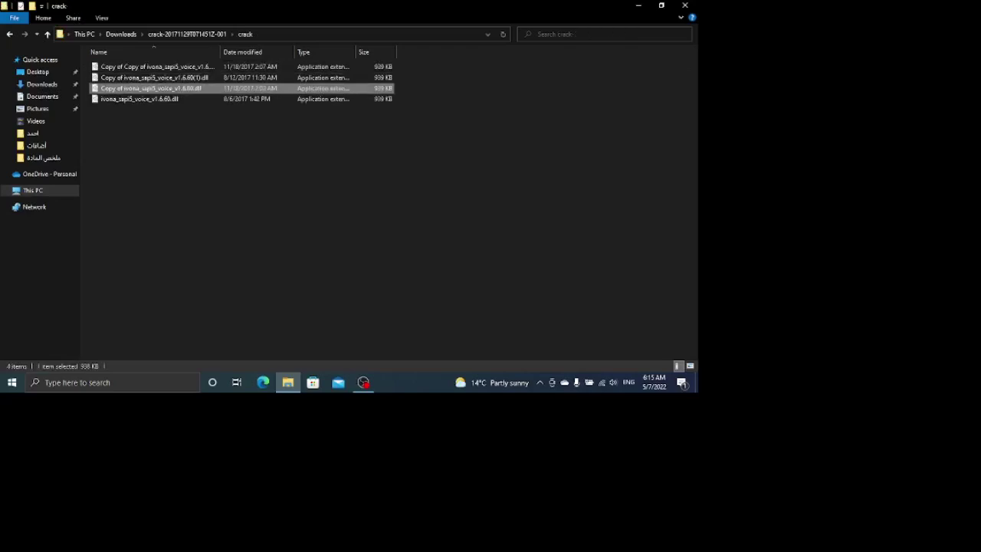
{"action": "key", "text": "Down"}
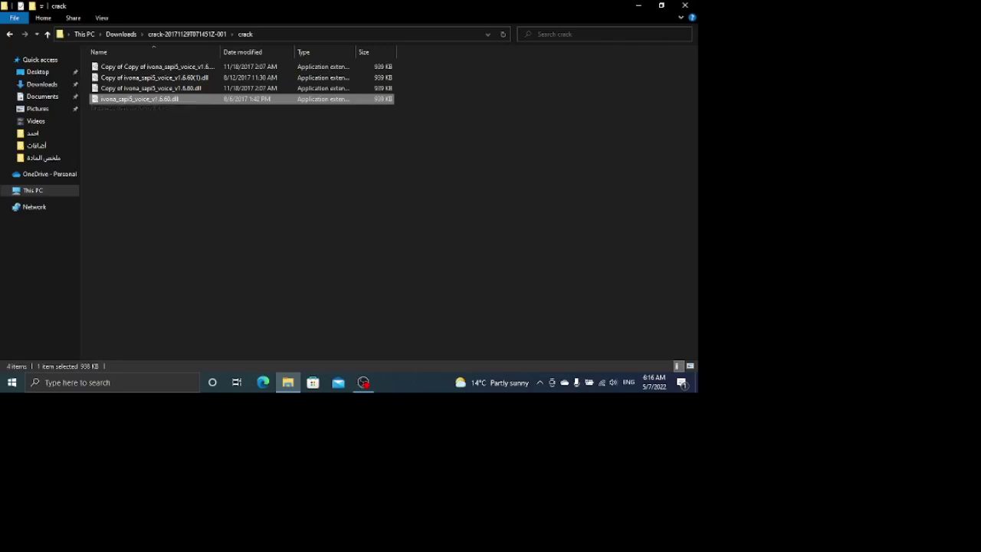
Go from the crack folder back up to This PC and open Local Disk (C:)
{"action": "key", "text": "BackSpace"}
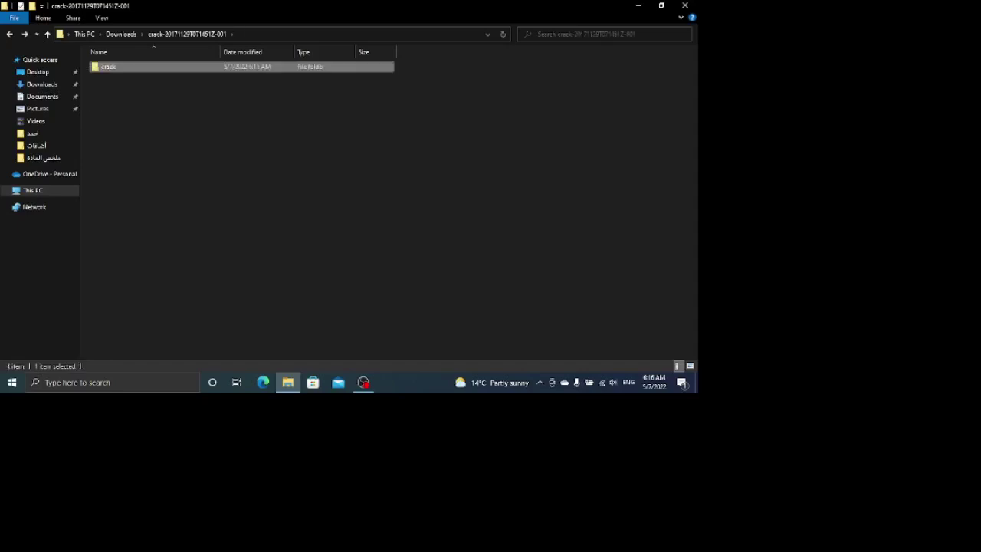
{"action": "key", "text": "alt+Up"}
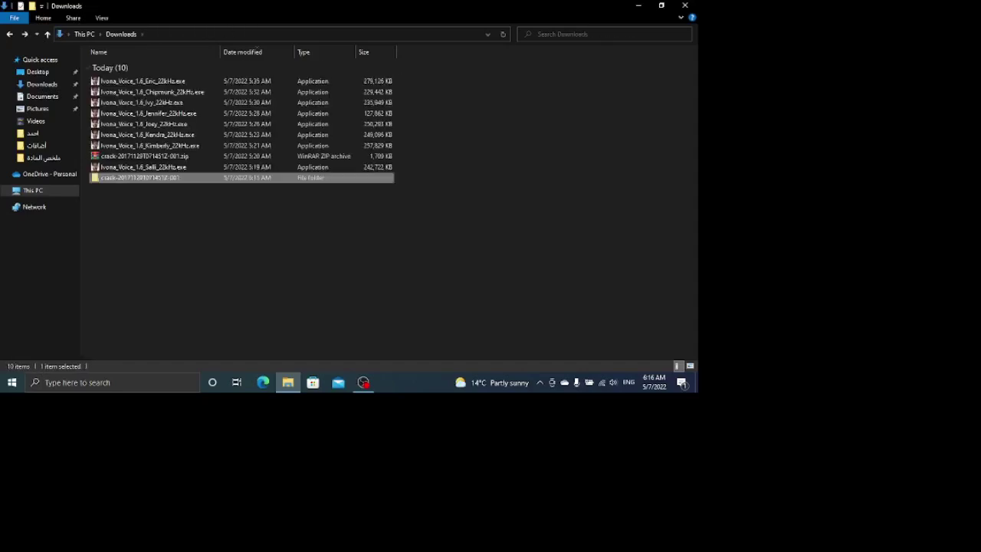
{"action": "key", "text": "alt+Up"}
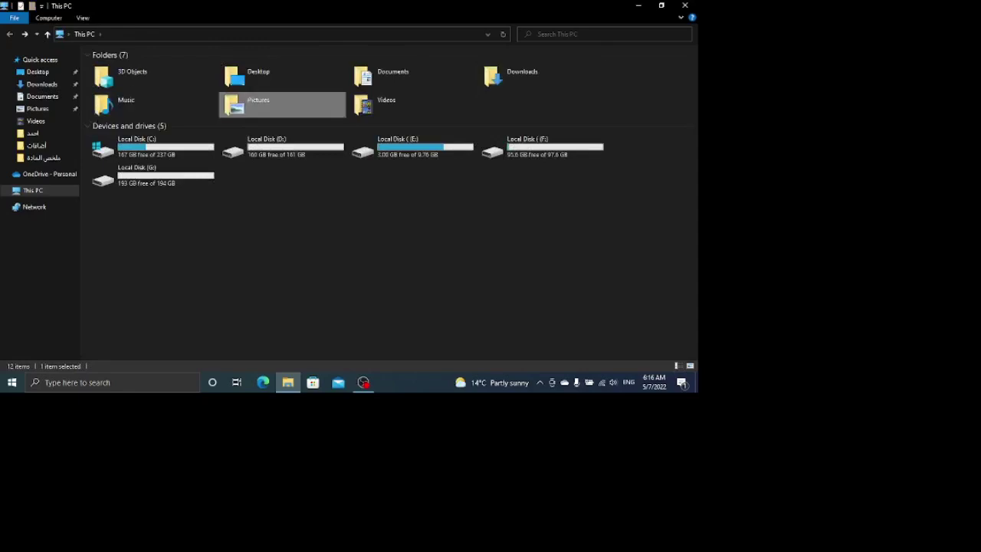
{"action": "key", "text": "Right"}
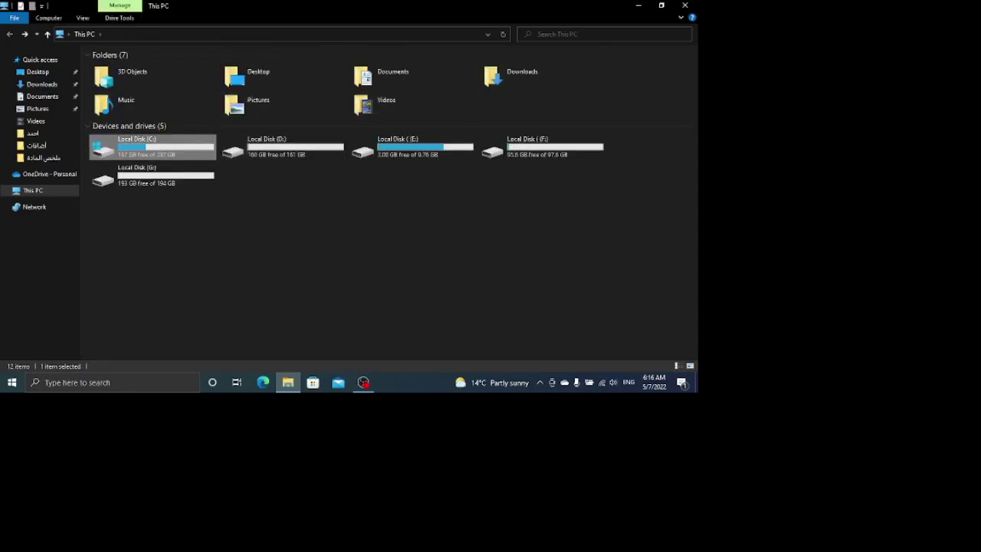
{"action": "key", "text": "Return"}
Open the Program Files (x86) folder on Local Disk (C:)
{"action": "key", "text": "Down"}
{"action": "key", "text": "Down"}
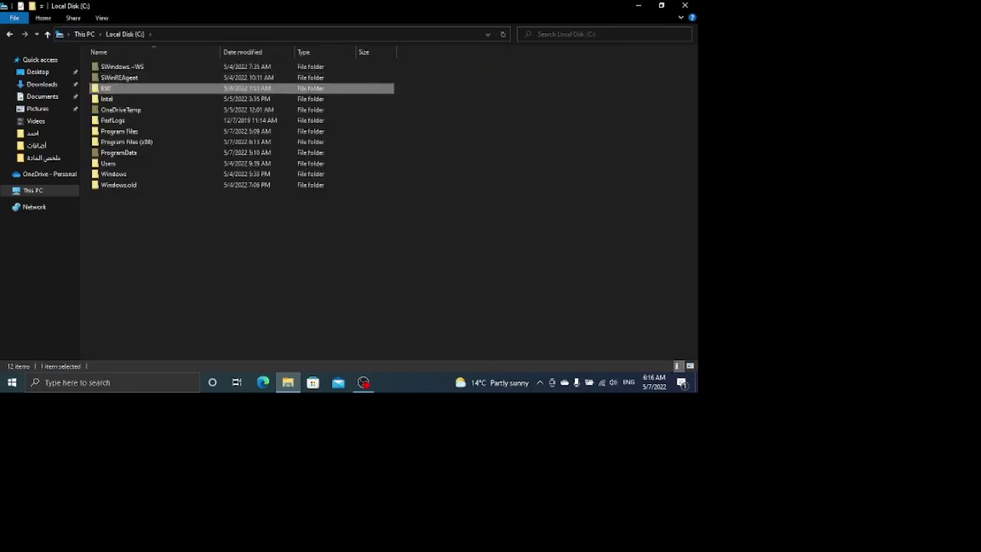
{"action": "key", "text": "Down"}
{"action": "key", "text": "Down"}
{"action": "key", "text": "Down"}
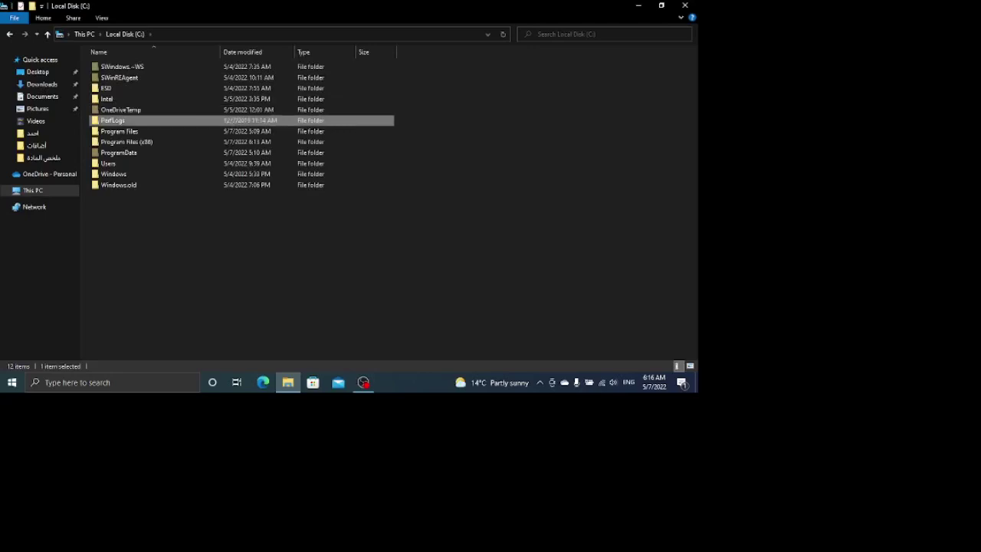
{"action": "key", "text": "Down"}
{"action": "key", "text": "Down"}
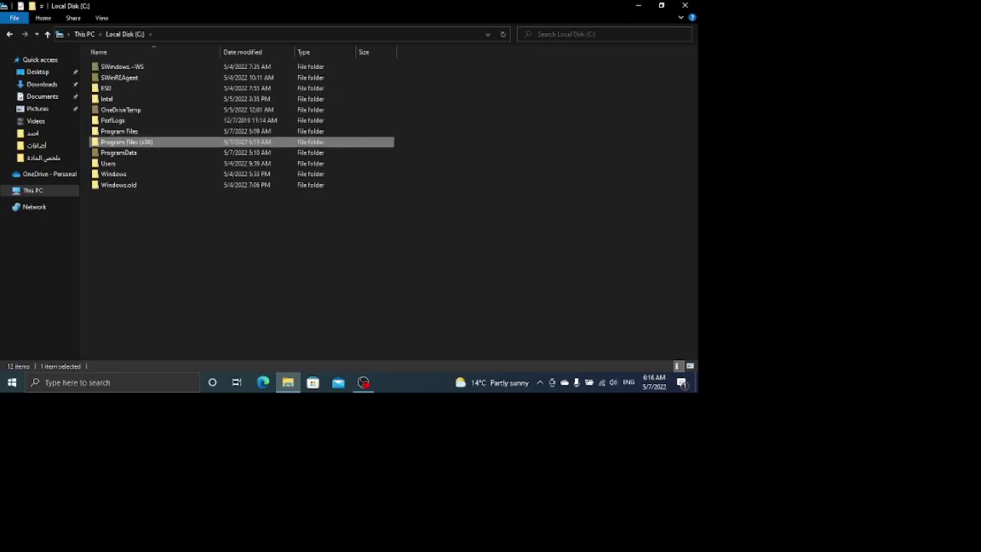
{"action": "key", "text": "Return"}
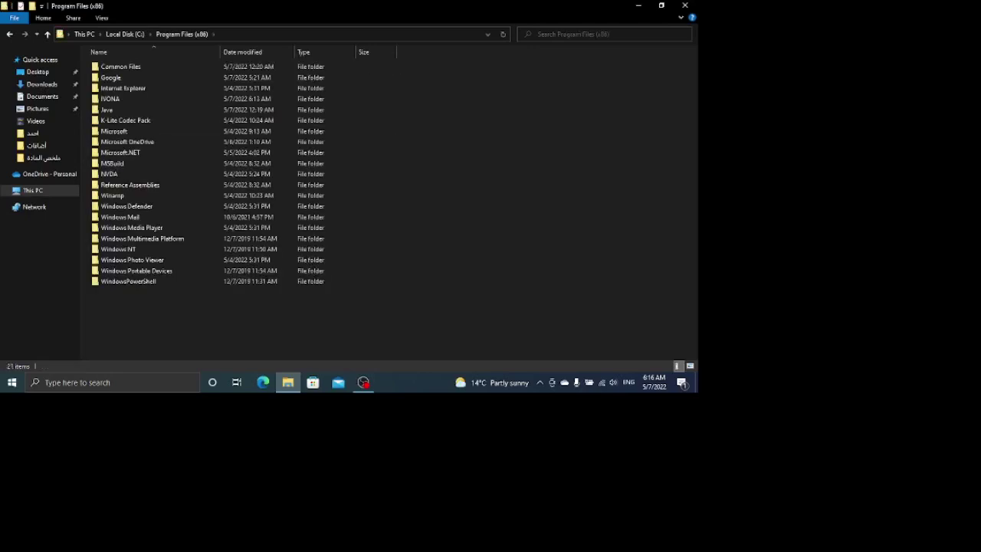
Open the IVONA folder and the IVONA 2 Voice subfolder inside it
{"action": "key", "text": "Down"}
{"action": "key", "text": "Up"}
{"action": "key", "text": "Down"}
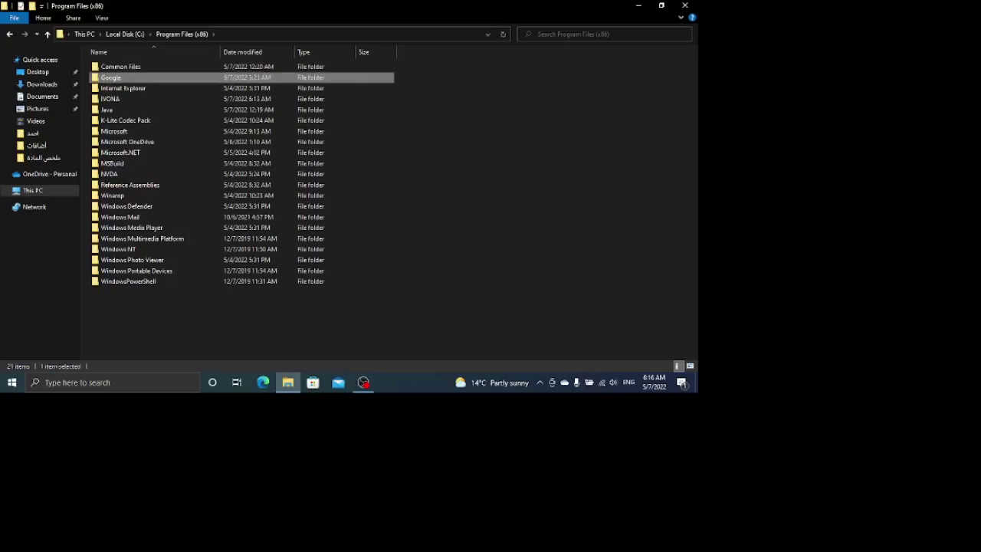
{"action": "key", "text": "Down"}
{"action": "key", "text": "Down"}
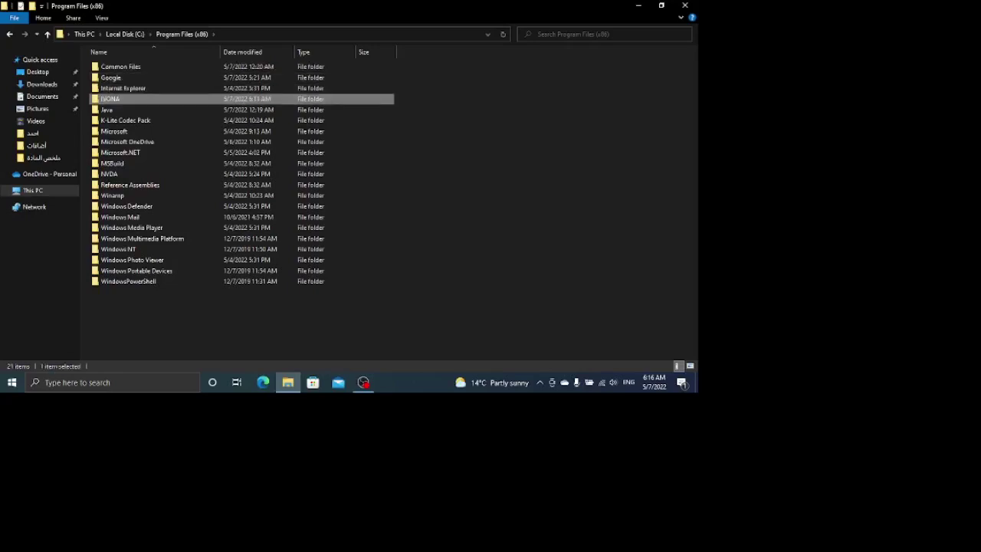
{"action": "key", "text": "Return"}
{"action": "key", "text": "Down"}
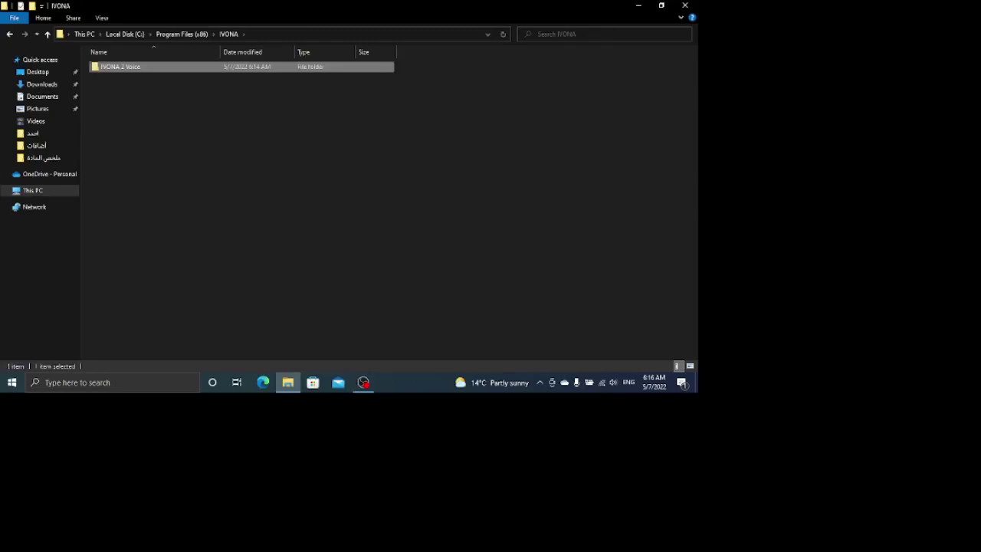
{"action": "key", "text": "Return"}
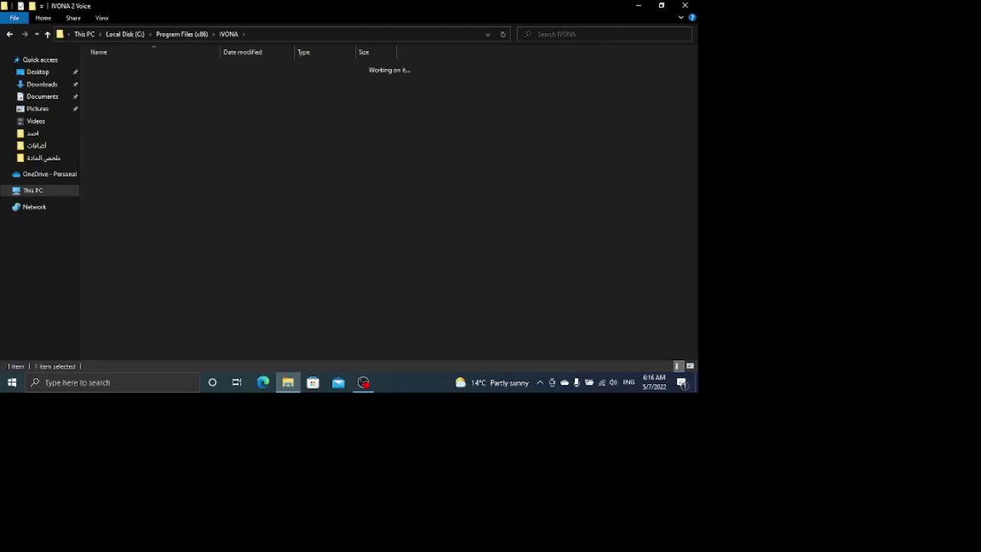
Open the x64 subfolder of the IVONA 2 Voice folder
{"action": "key", "text": "Down"}
{"action": "key", "text": "Up"}
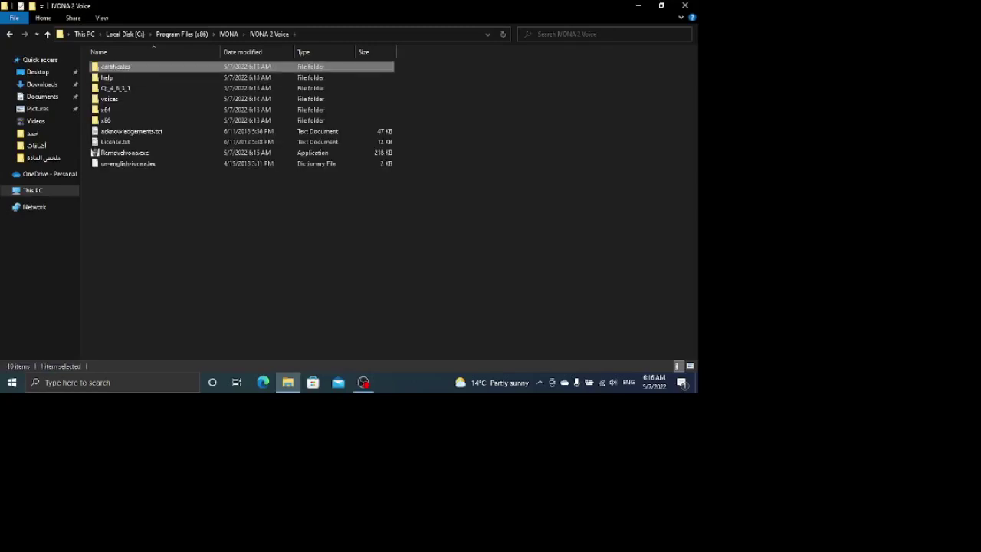
{"action": "key", "text": "Down"}
{"action": "key", "text": "Down"}
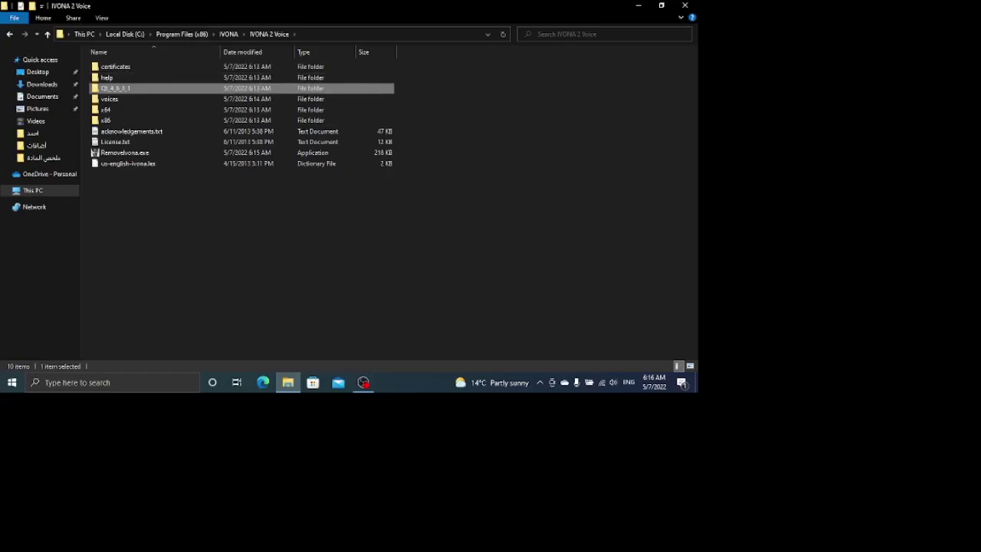
{"action": "key", "text": "Down"}
{"action": "key", "text": "Down"}
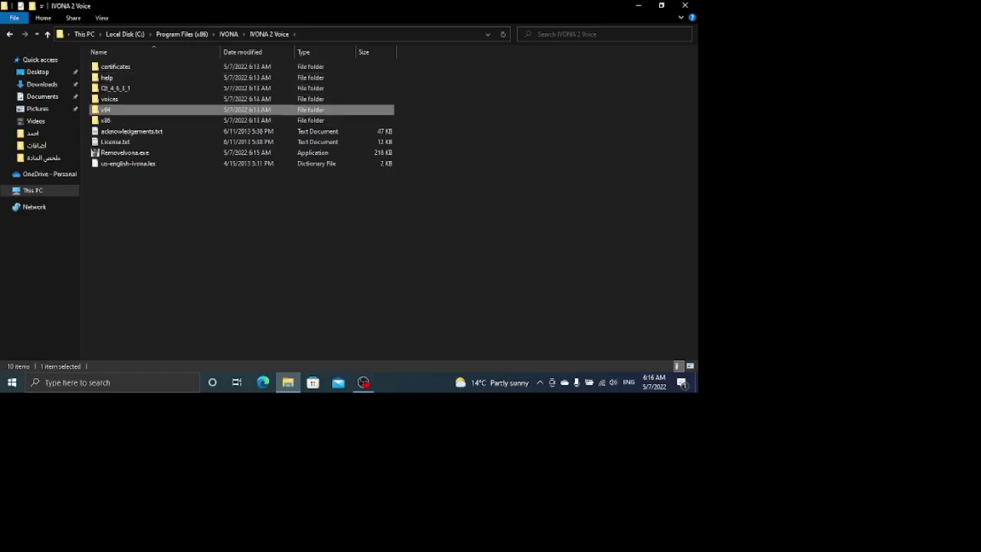
{"action": "key", "text": "Return"}
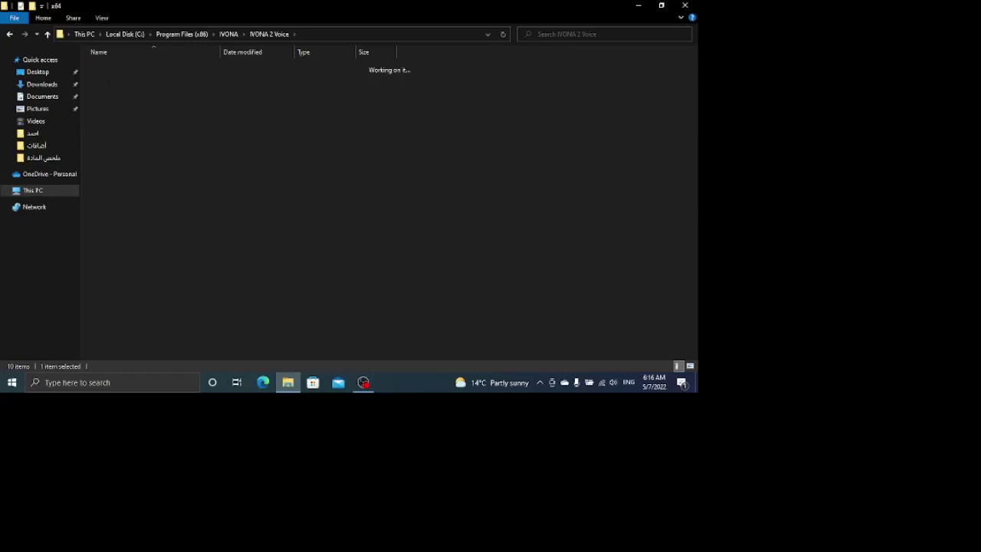
Select and copy ivona_sapi5_voice_v1.6.60_x64.dll in the x64 folder
{"action": "key", "text": "Down"}
{"action": "key", "text": "Up"}
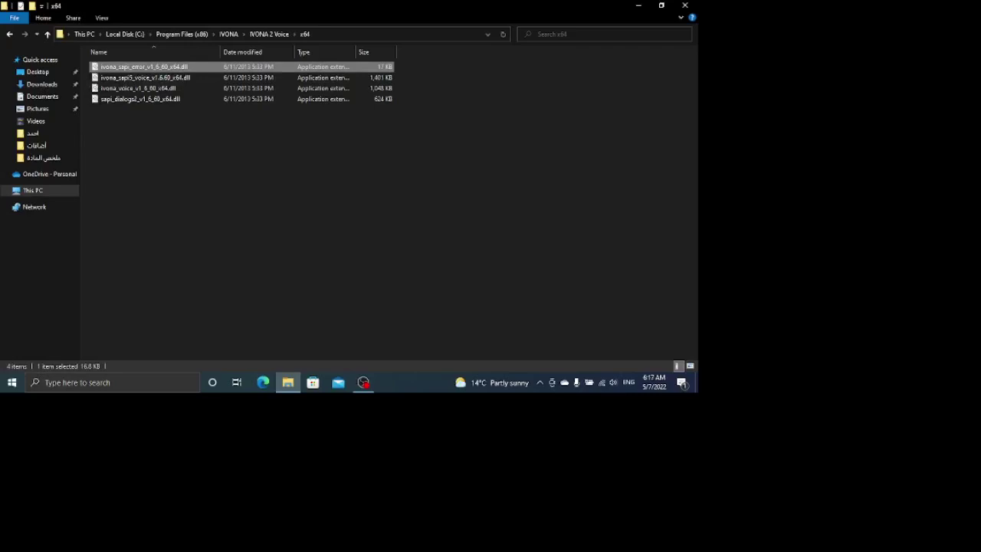
{"action": "key", "text": "Down"}
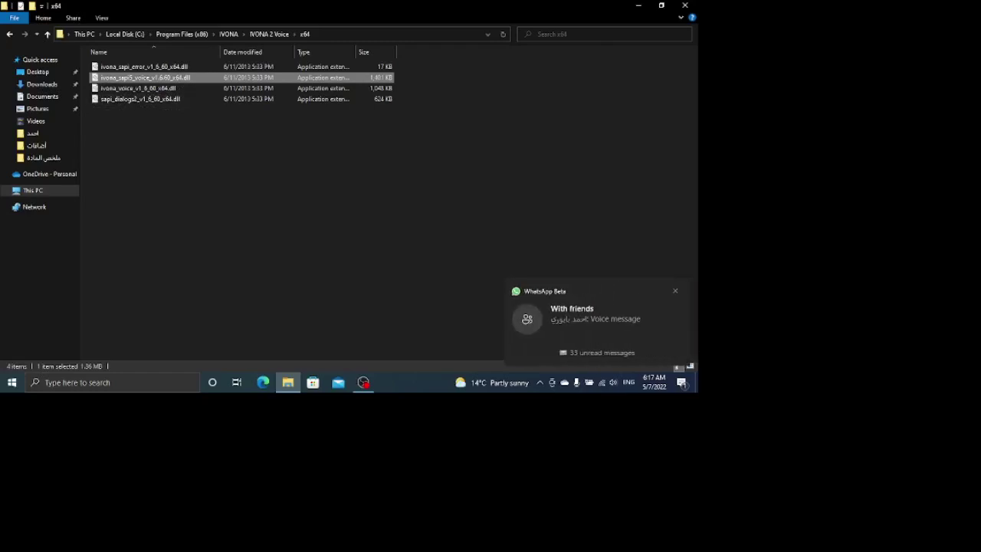
Paste the copied DLL into the x86 subfolder of IVONA 2 Voice, granting administrator permission for the copy
{"action": "key", "text": "alt+Up"}
{"action": "key", "text": "Down"}
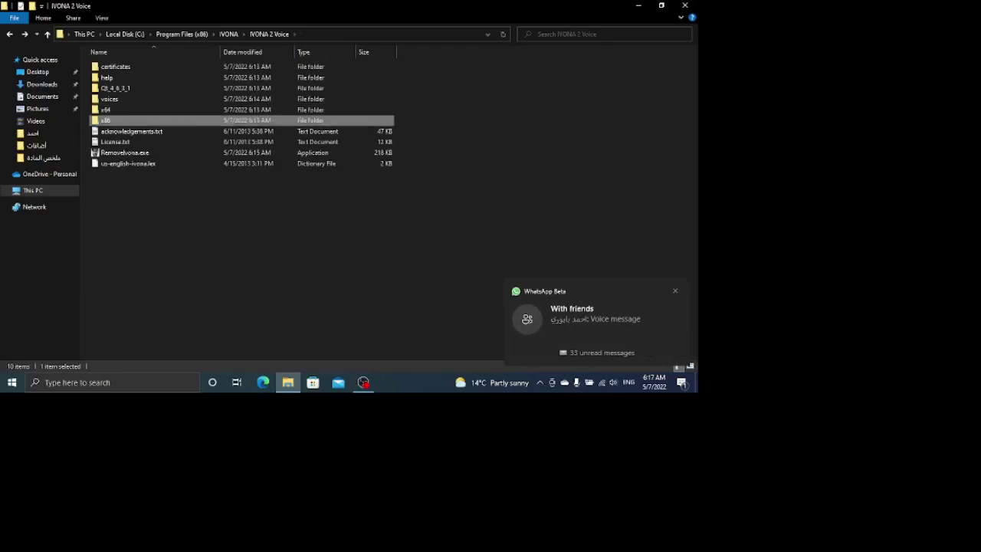
{"action": "key", "text": "Return"}
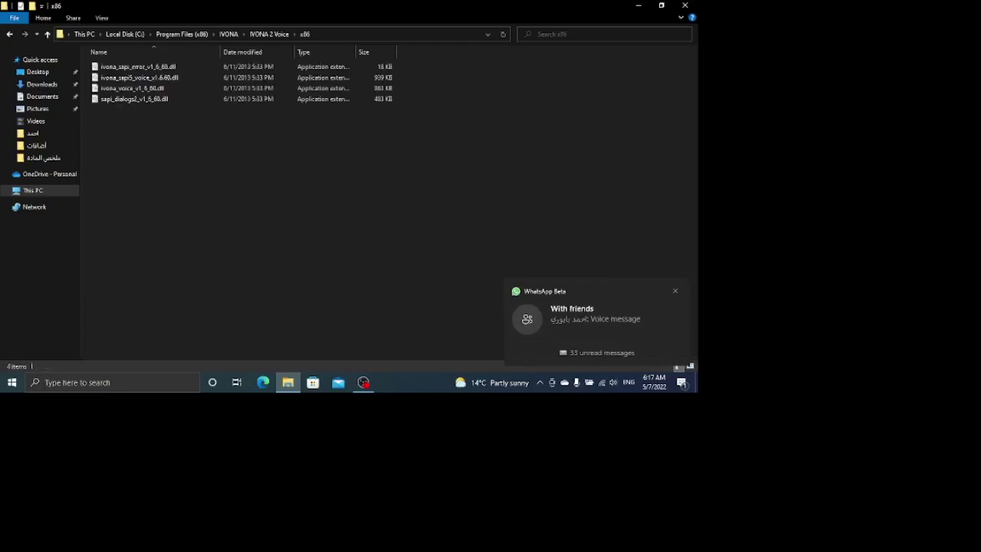
{"action": "key", "text": "ctrl+v"}
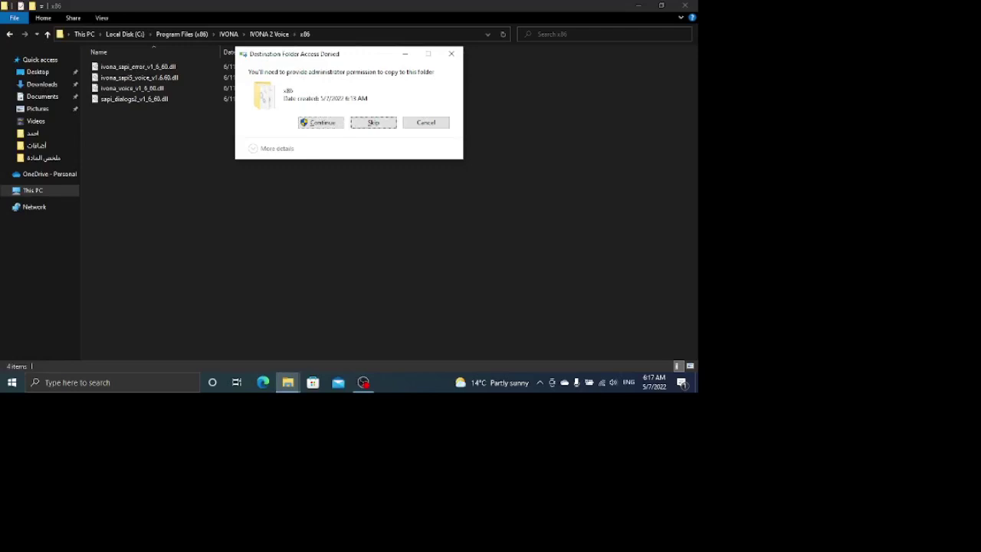
{"action": "key", "text": "Tab"}
{"action": "key", "text": "Tab"}
{"action": "key", "text": "shift+Tab"}
{"action": "key", "text": "shift+Tab"}
{"action": "key", "text": "Return"}
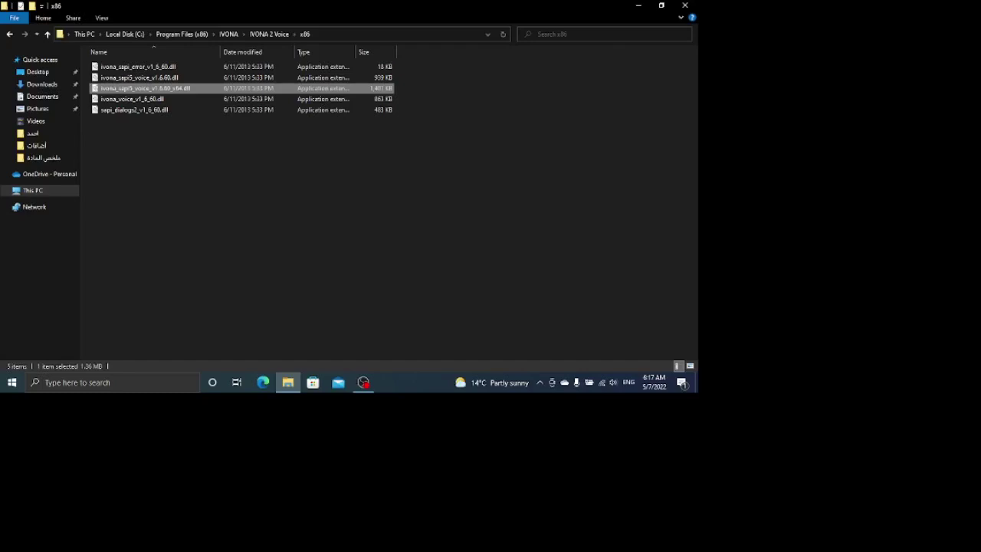
Leave the x86 folder window and show the Windows desktop
{"action": "key", "text": "alt+Left"}
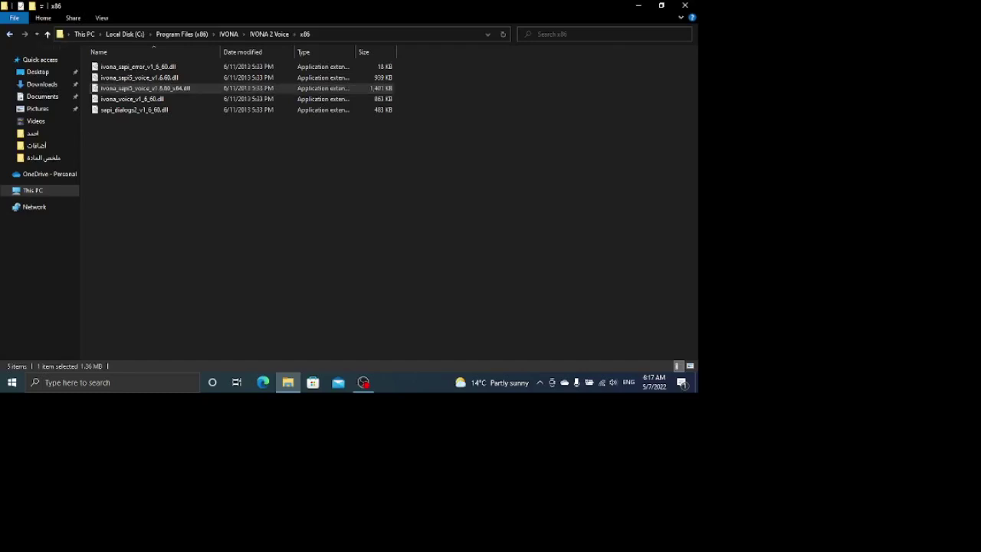
{"action": "key", "text": "alt+Tab"}
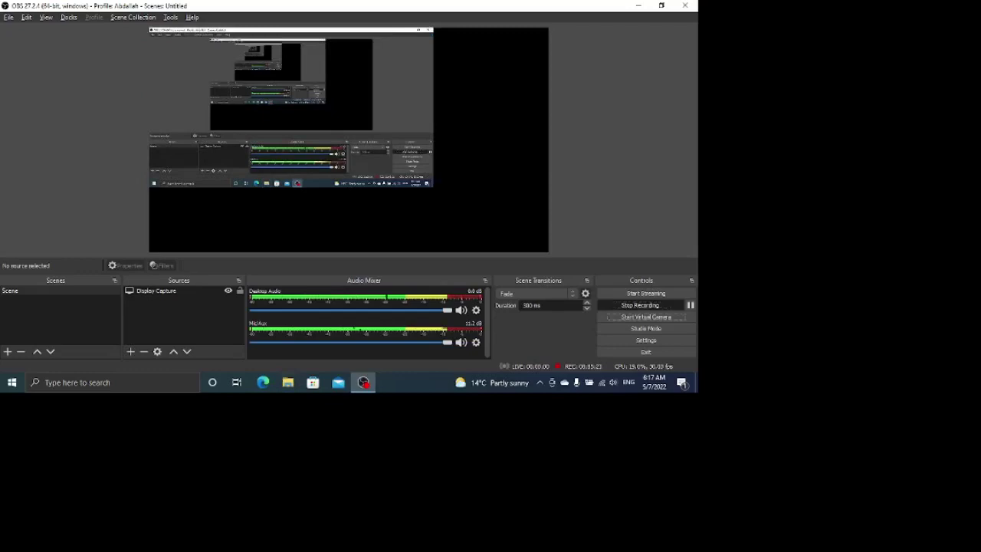
{"action": "key", "text": "super+d"}
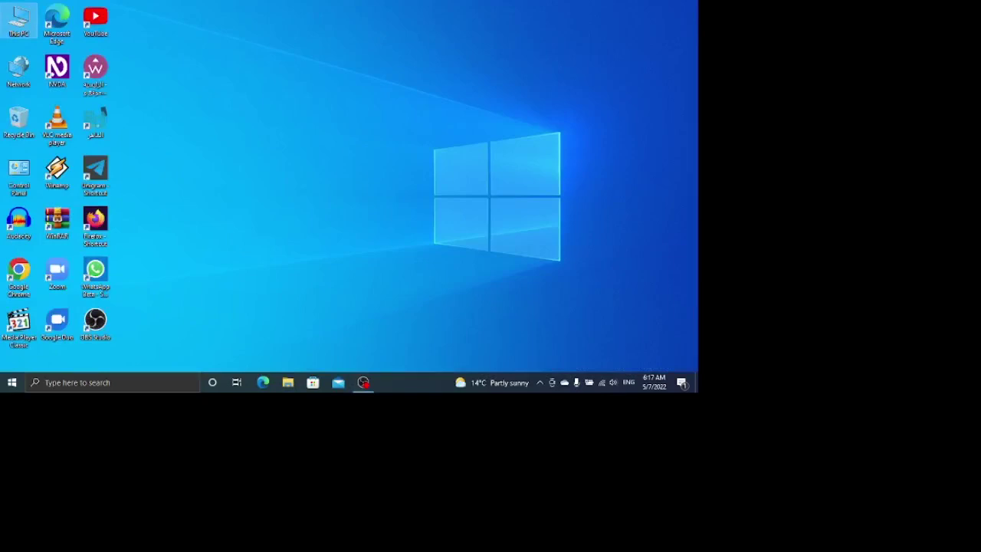
{"action": "key", "text": "Down"}
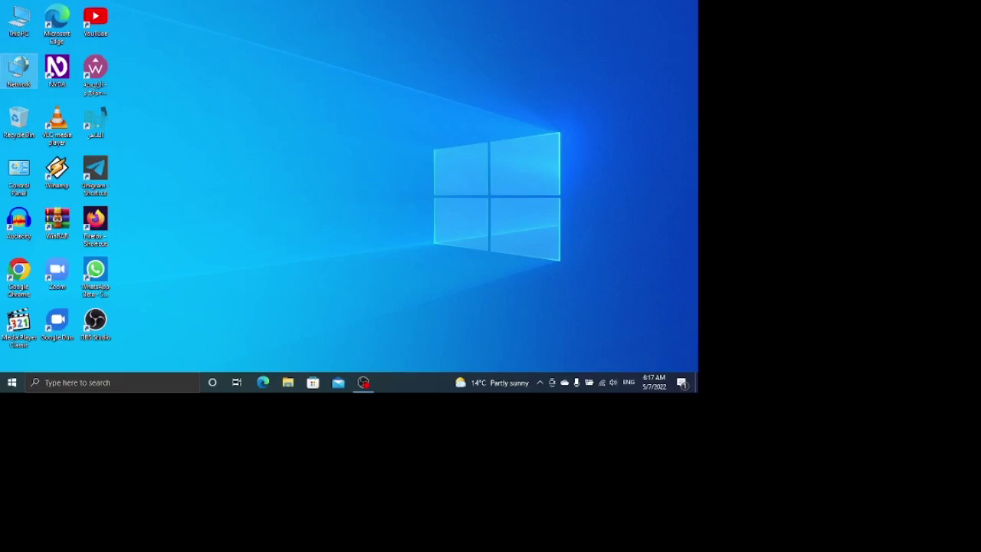
{"action": "key", "text": "super"}
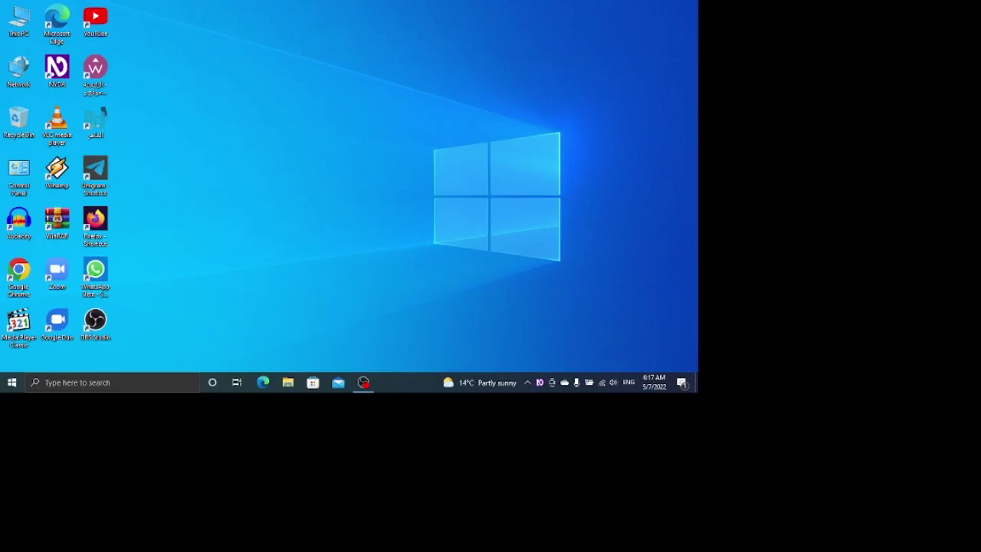
{"action": "left_click", "coordinate": [338, 381]}
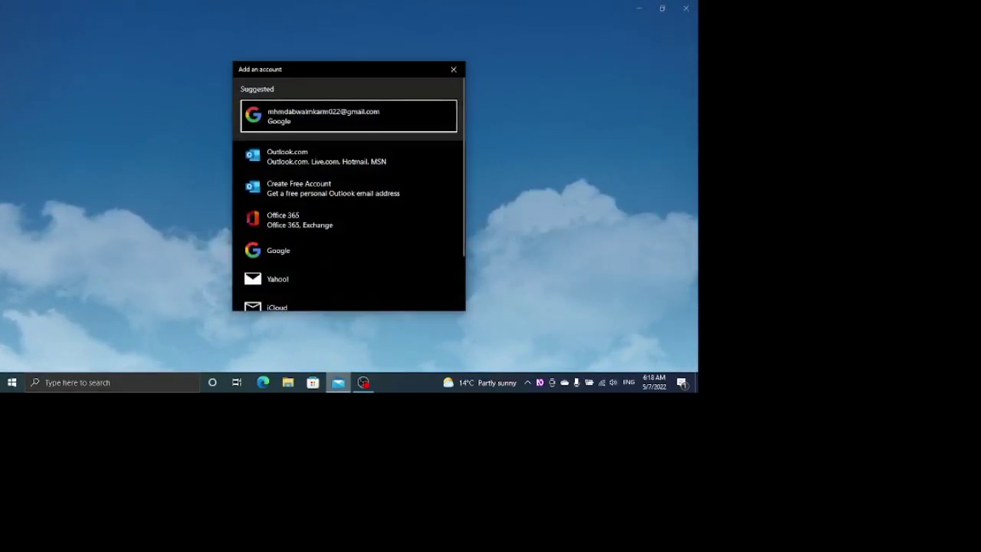
{"action": "key", "text": "alt+F4"}
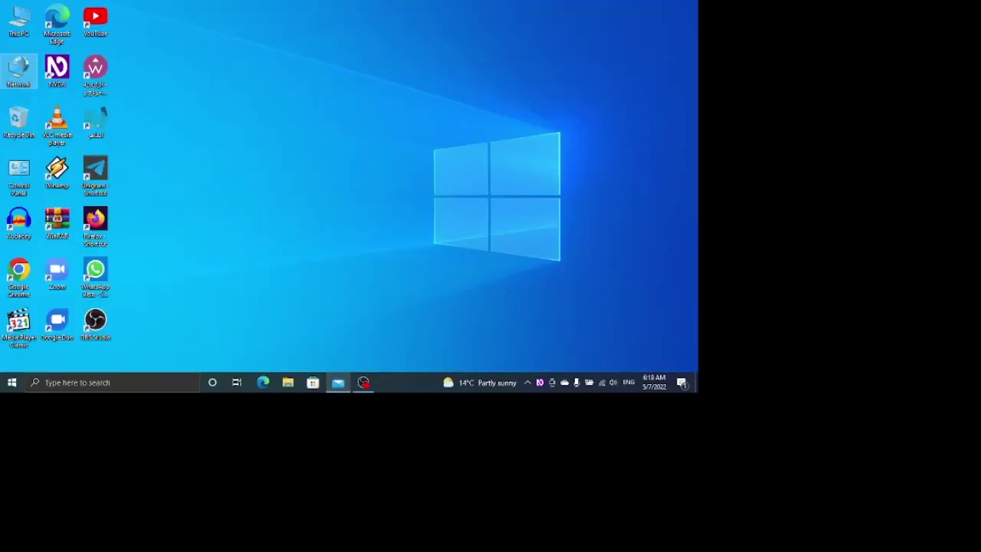
Switch to the NVDA screen reader and open its Settings dialog
{"action": "key", "text": "Insert+n"}
{"action": "key", "text": "Down"}
{"action": "key", "text": "Right"}
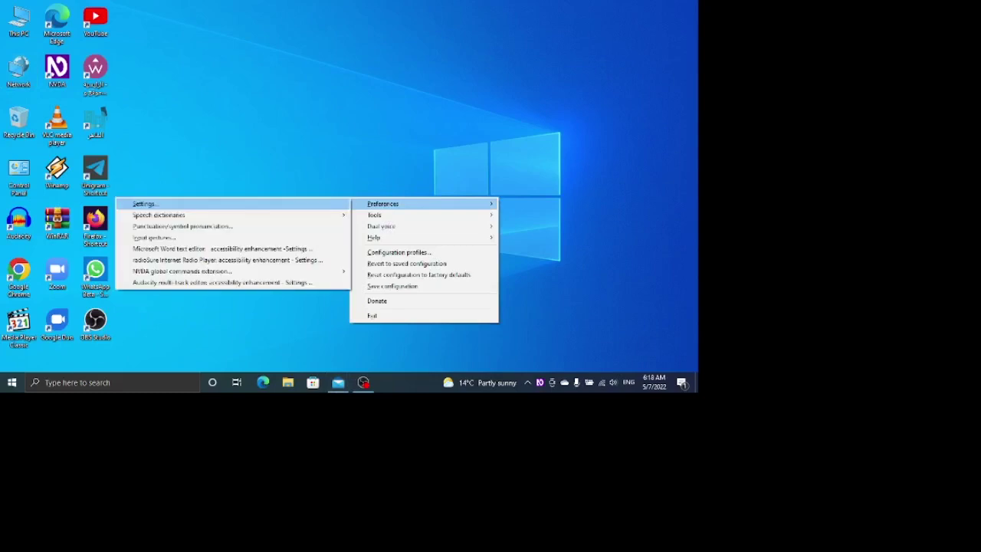
{"action": "key", "text": "Return"}
{"action": "key", "text": "Down"}
{"action": "key", "text": "Up"}
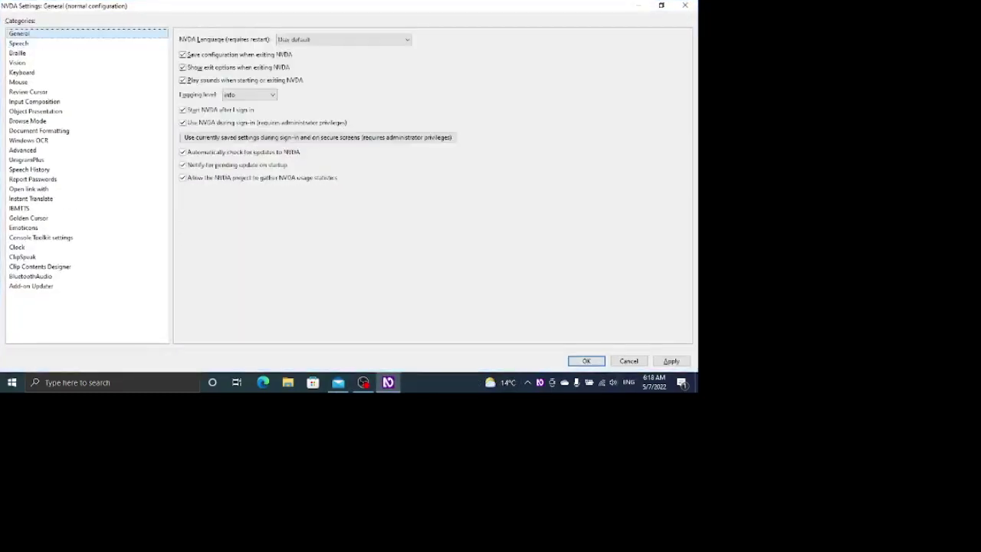
Change the synthesizer in the Speech settings to Dual voice using Speech API version 5
{"action": "key", "text": "Down"}
{"action": "key", "text": "Tab"}
{"action": "key", "text": "Return"}
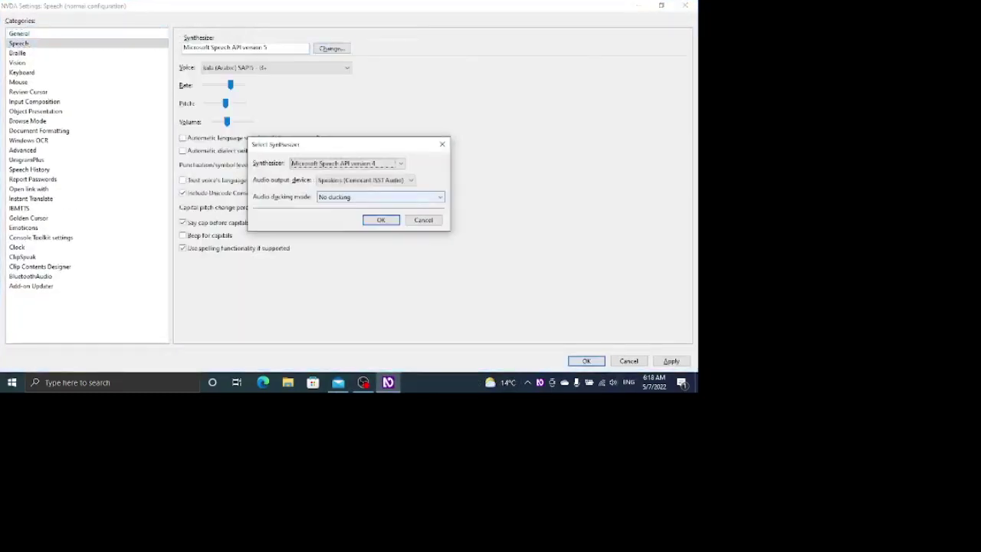
{"action": "key", "text": "Up"}
{"action": "key", "text": "Up"}
{"action": "key", "text": "Down"}
{"action": "key", "text": "Return"}
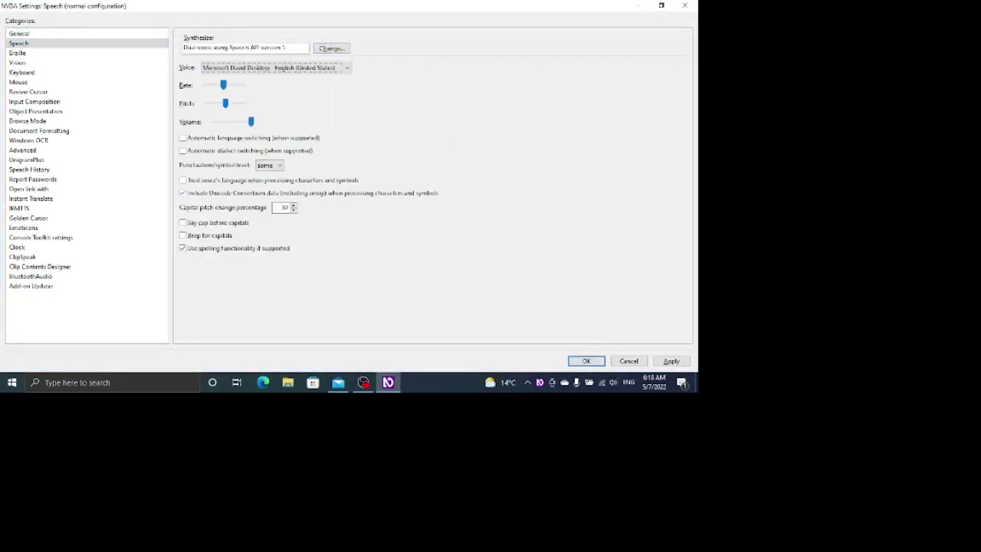
Go through the installed voices and select the Leila (Arabic) SAPI5 voice as the primary voice
{"action": "key", "text": "Tab"}
{"action": "key", "text": "shift+Tab"}
{"action": "key", "text": "Down"}
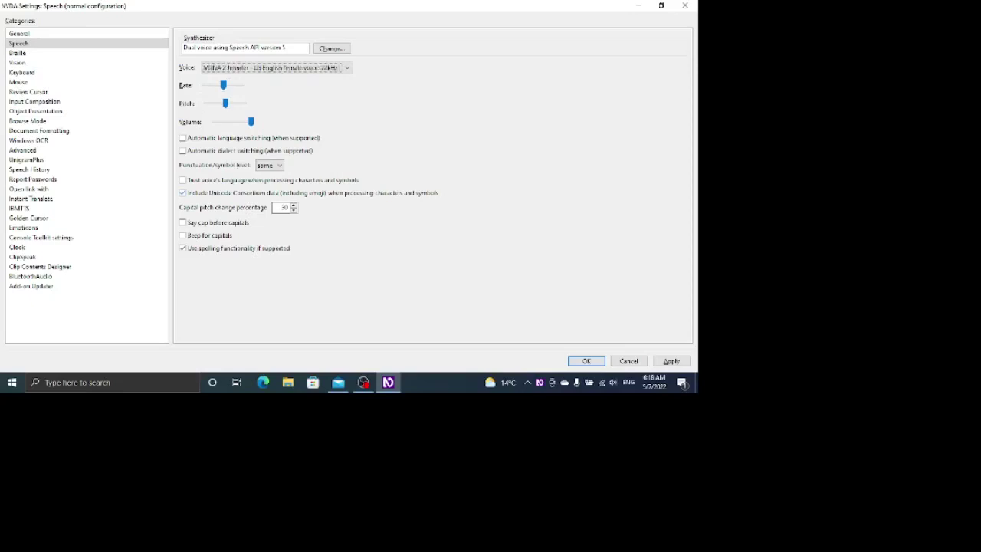
{"action": "key", "text": "Down"}
{"action": "key", "text": "Down"}
{"action": "key", "text": "Down"}
{"action": "key", "text": "Down"}
{"action": "key", "text": "Down"}
{"action": "key", "text": "Down"}
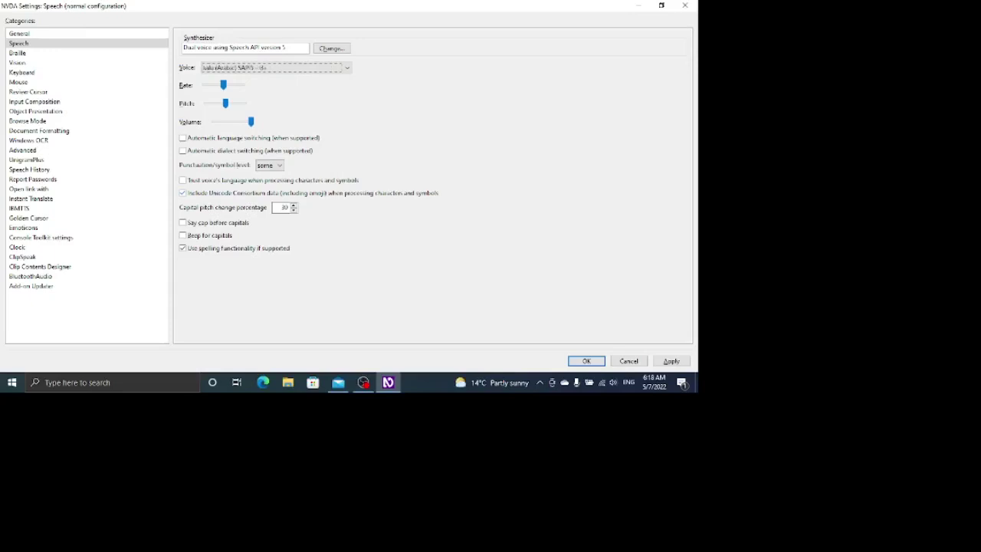
Raise the speech rate of the Arabic voice and confirm the NVDA settings
{"action": "key", "text": "Tab"}
{"action": "key", "text": "Right"}
{"action": "key", "text": "Right"}
{"action": "key", "text": "Right"}
{"action": "key", "text": "Right"}
{"action": "key", "text": "Right"}
{"action": "key", "text": "Right"}
{"action": "key", "text": "Right"}
{"action": "key", "text": "Return"}
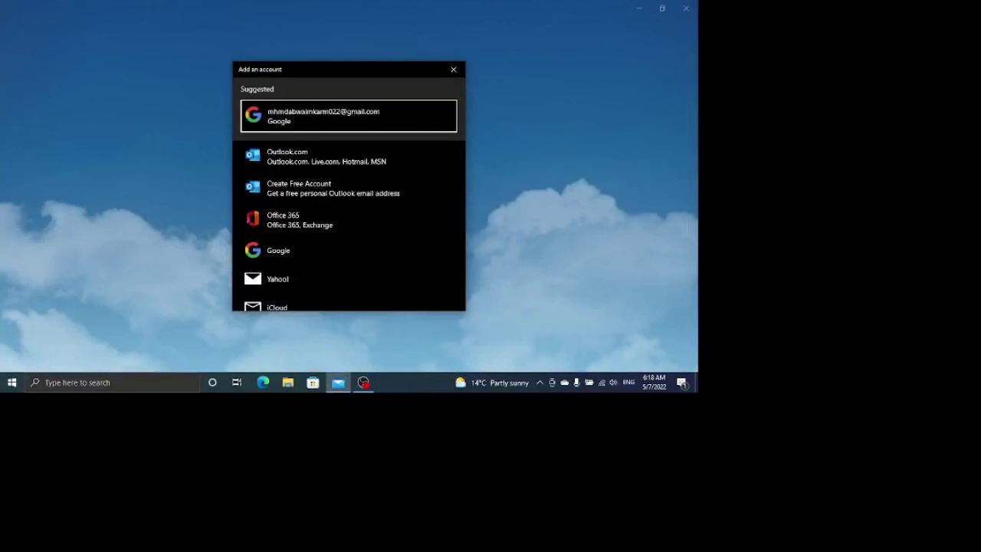
Open the settings of the Dual voice add-on from NVDA
{"action": "key", "text": "Insert+n"}
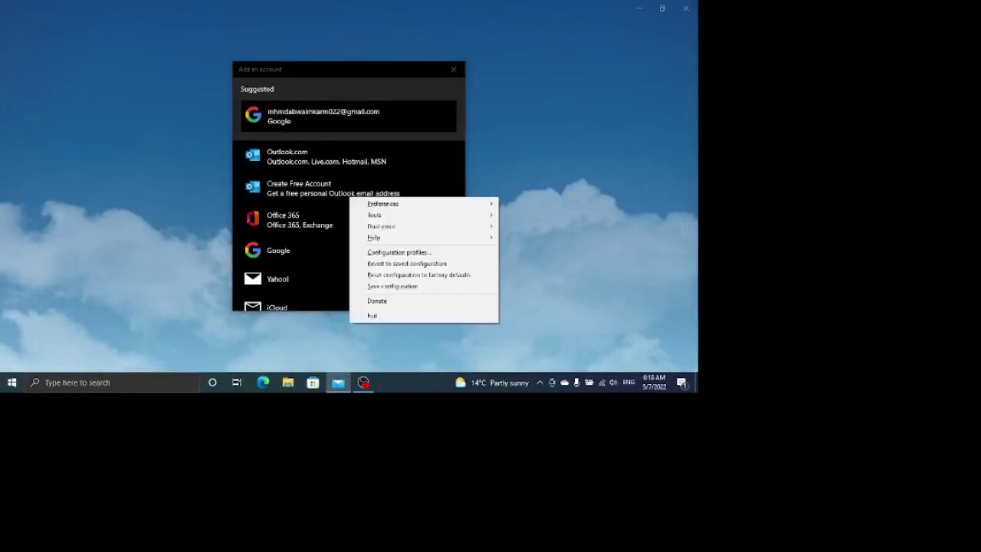
{"action": "key", "text": "Down"}
{"action": "key", "text": "Down"}
{"action": "key", "text": "Up"}
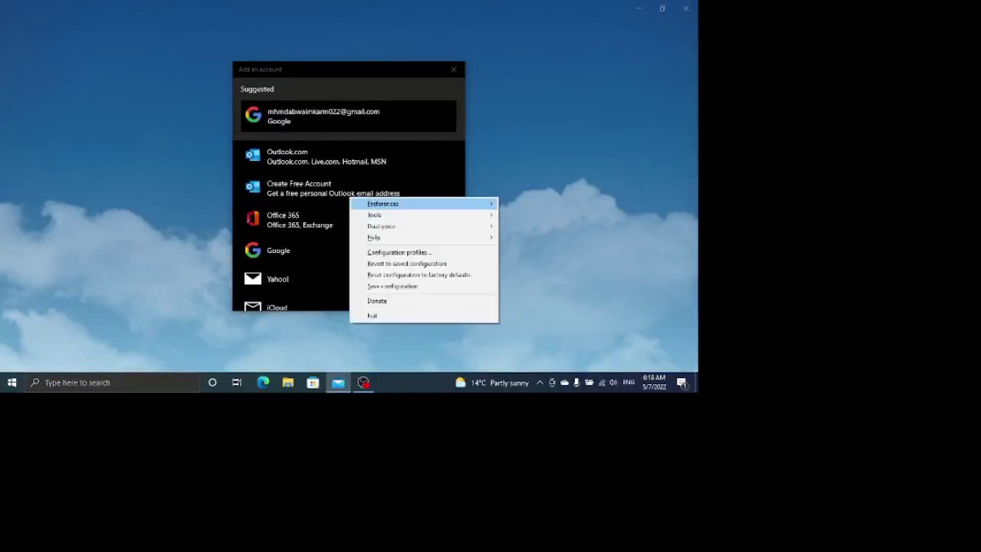
{"action": "key", "text": "Right"}
{"action": "key", "text": "Down"}
{"action": "key", "text": "Down"}
{"action": "key", "text": "Down"}
{"action": "key", "text": "Down"}
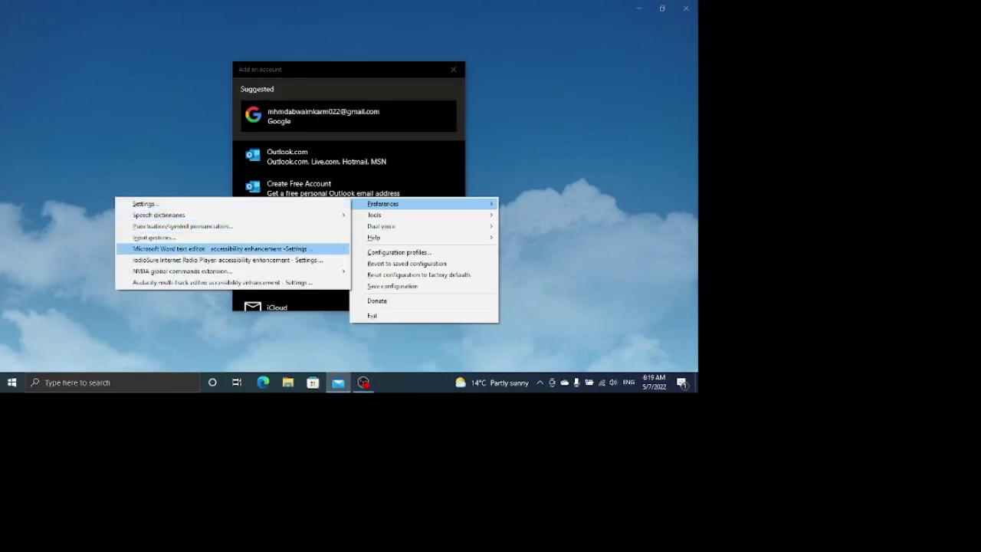
{"action": "key", "text": "Left"}
{"action": "key", "text": "Down"}
{"action": "key", "text": "Down"}
{"action": "key", "text": "Down"}
{"action": "key", "text": "Up"}
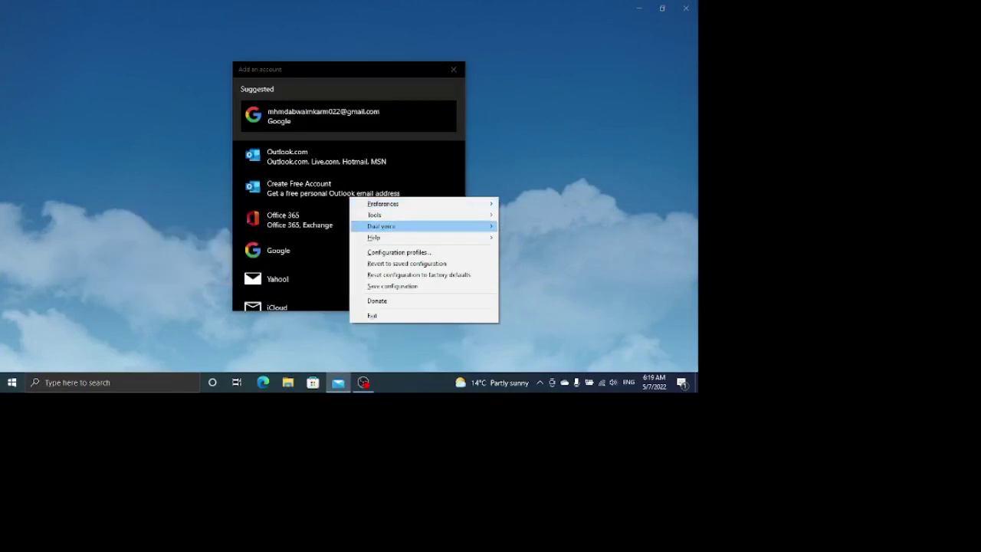
{"action": "key", "text": "Right"}
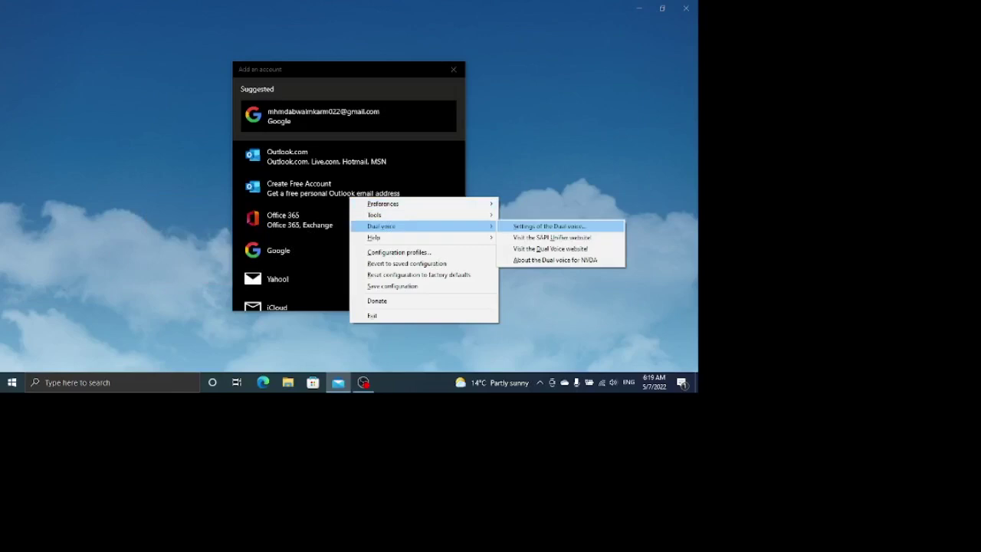
{"action": "key", "text": "Return"}
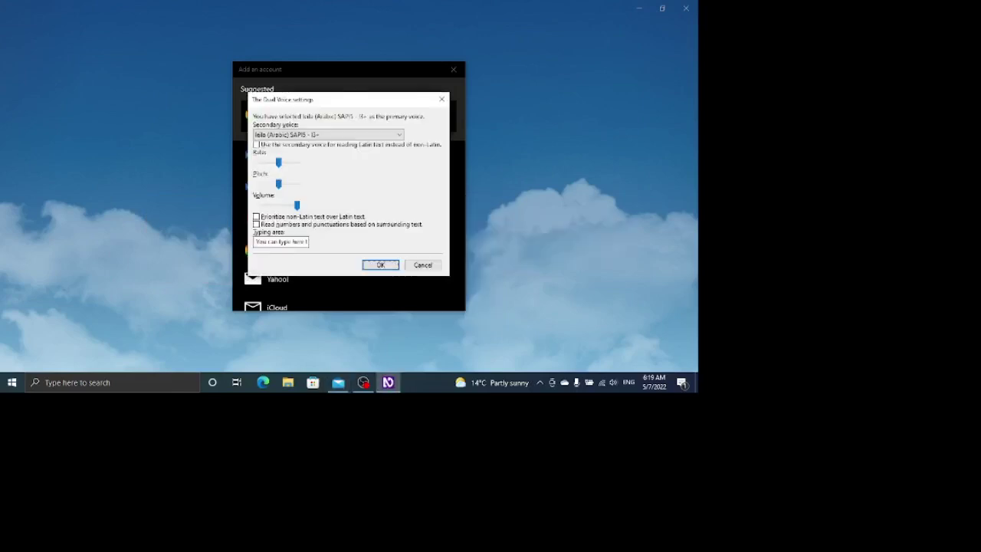
Go through the secondary voices, return to Leila (Arabic) SAPI5 and confirm the Dual Voice settings
{"action": "key", "text": "Tab"}
{"action": "key", "text": "Tab"}
{"action": "key", "text": "Down"}
{"action": "key", "text": "Down"}
{"action": "key", "text": "Down"}
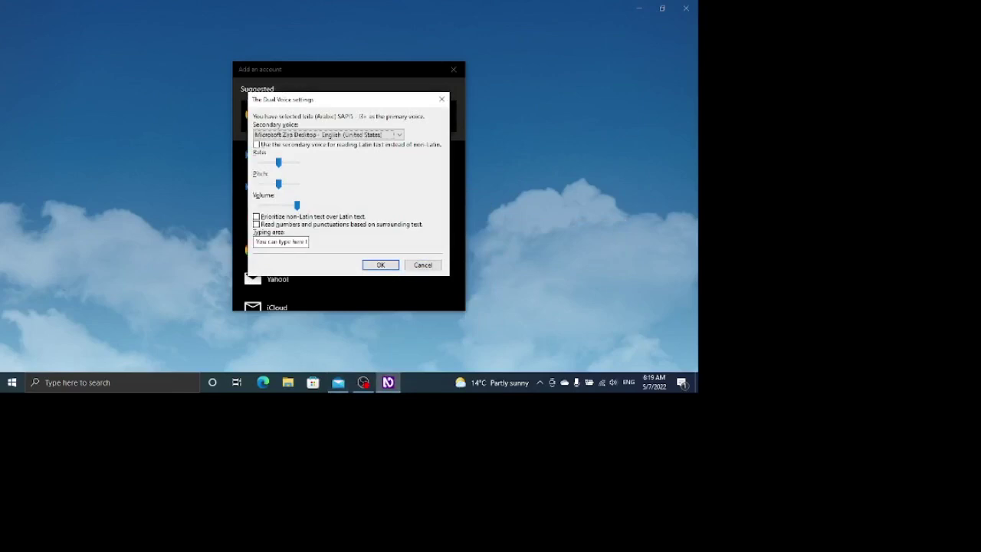
{"action": "key", "text": "Down"}
{"action": "key", "text": "Down"}
{"action": "key", "text": "Down"}
{"action": "key", "text": "Down"}
{"action": "key", "text": "Down"}
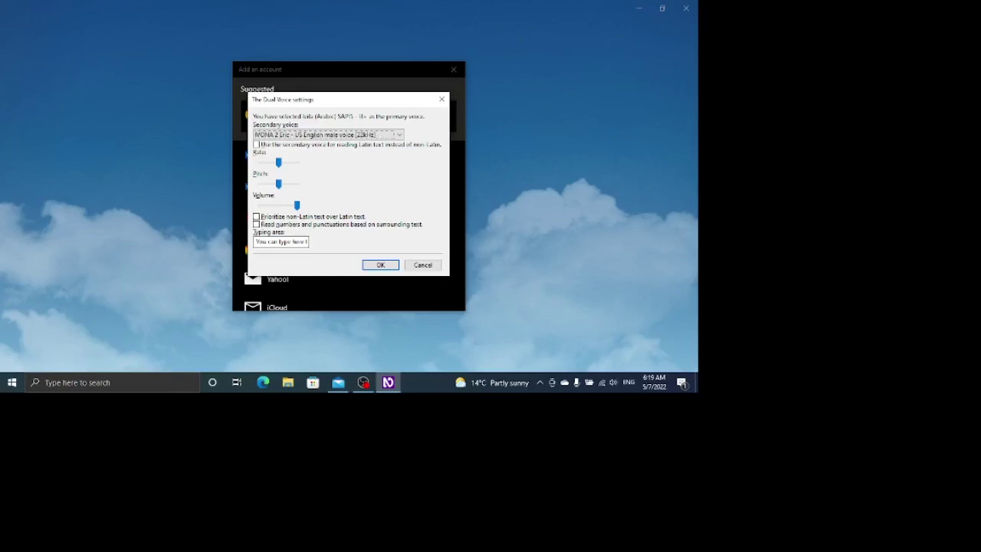
{"action": "key", "text": "Tab"}
{"action": "key", "text": "shift+Tab"}
{"action": "key", "text": "Down"}
{"action": "key", "text": "Down"}
{"action": "key", "text": "Down"}
{"action": "key", "text": "Down"}
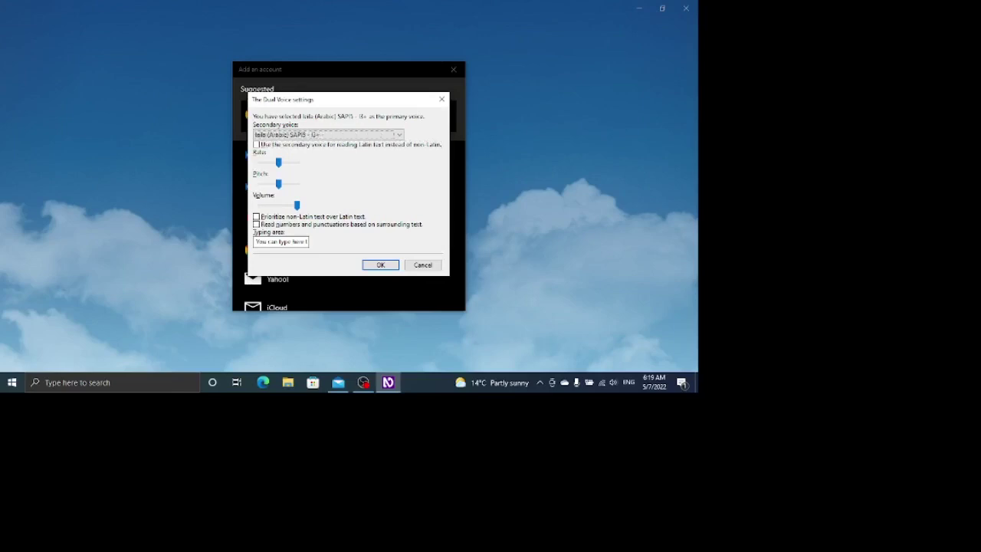
{"action": "key", "text": "Return"}
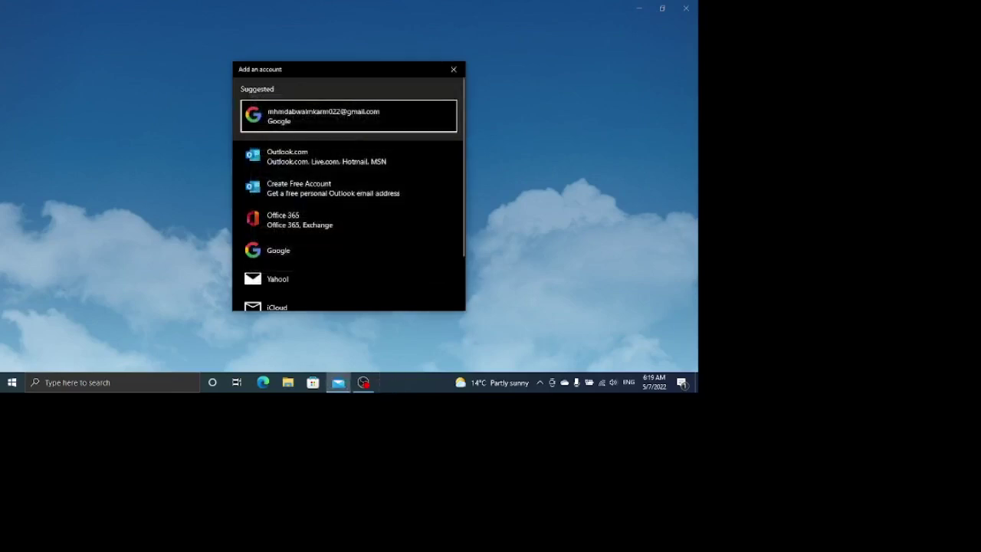
Reopen NVDA's Speech settings and choose IVONA 2 Eric - US English male voice [22kHz] as the primary voice
{"action": "key", "text": "insert+n"}
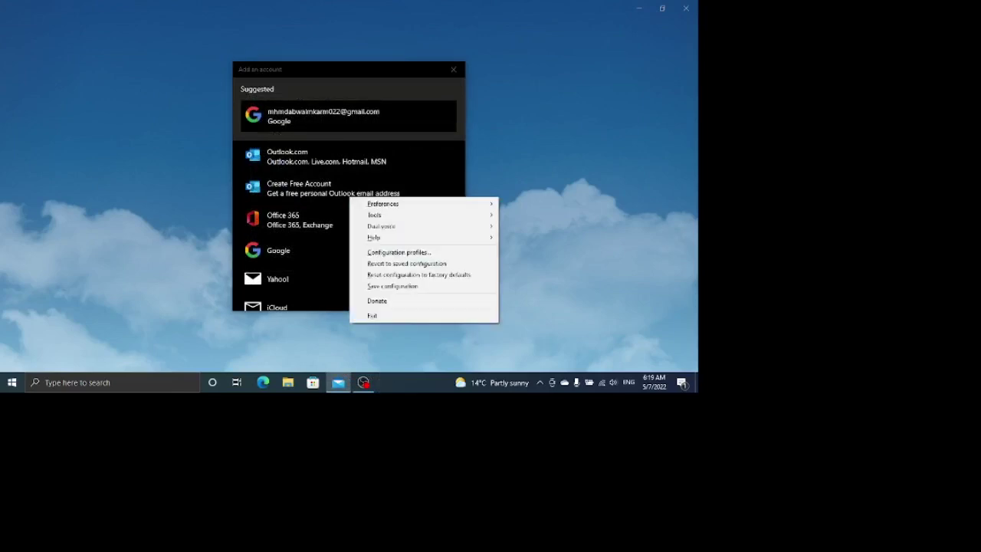
{"action": "key", "text": "Down"}
{"action": "key", "text": "Right"}
{"action": "key", "text": "Return"}
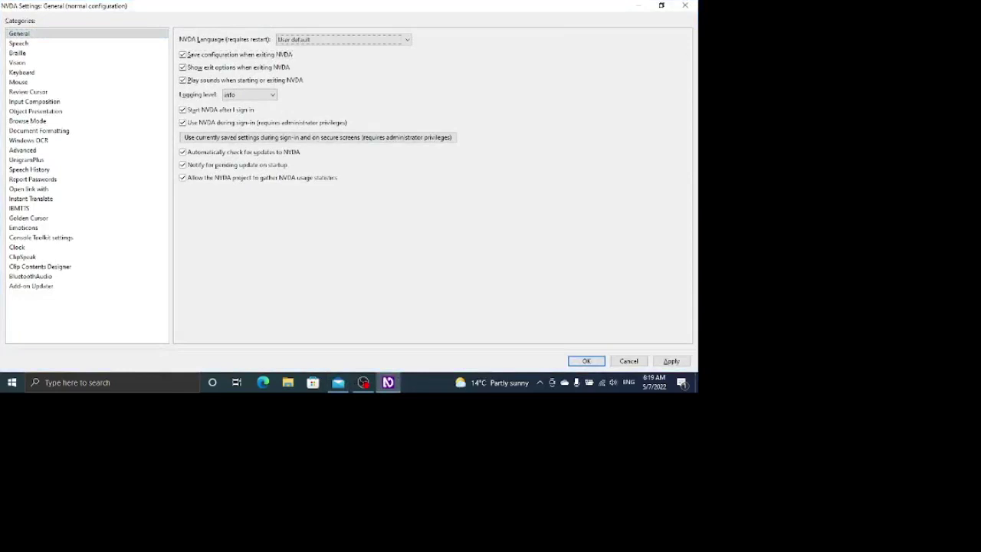
{"action": "key", "text": "Down"}
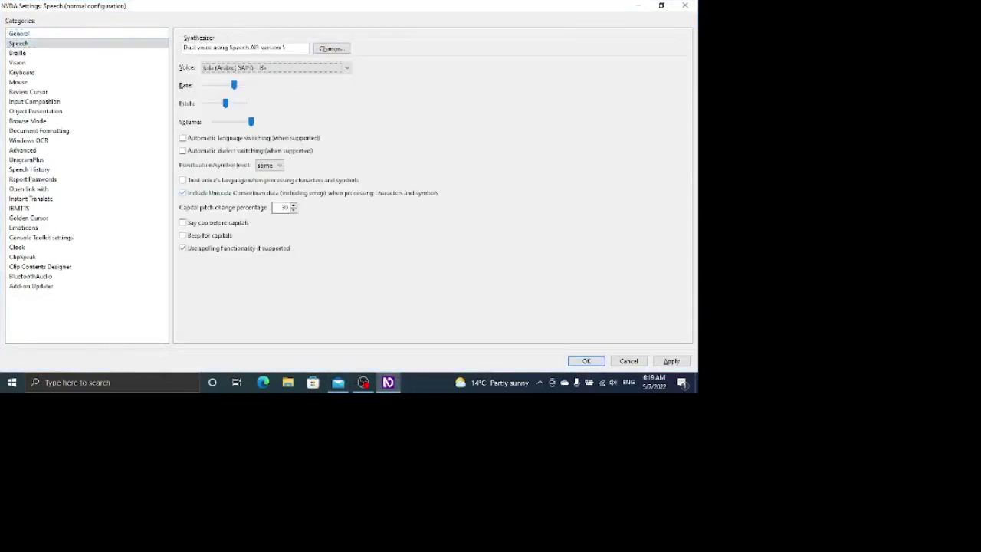
{"action": "key", "text": "Down"}
{"action": "key", "text": "Down"}
{"action": "key", "text": "Down"}
{"action": "key", "text": "Down"}
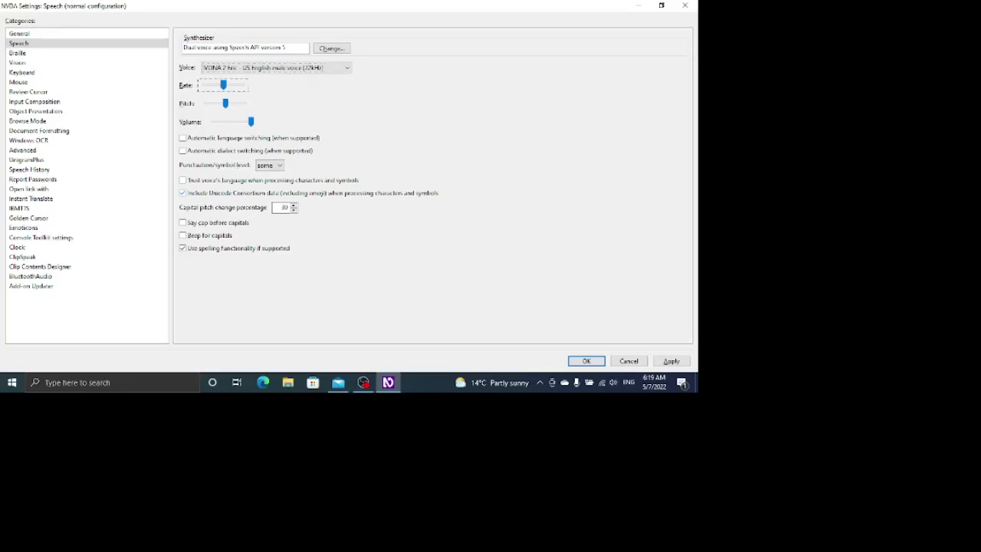
Raise the speech rate of the IVONA 2 Eric voice and confirm the NVDA settings
{"action": "key", "text": "Right"}
{"action": "key", "text": "Right"}
{"action": "key", "text": "Right"}
{"action": "key", "text": "Right"}
{"action": "key", "text": "Right"}
{"action": "key", "text": "Tab"}
{"action": "key", "text": "Tab"}
{"action": "key", "text": "Tab"}
{"action": "key", "text": "Tab"}
{"action": "key", "text": "Tab"}
{"action": "key", "text": "Tab"}
{"action": "key", "text": "Tab"}
{"action": "key", "text": "Tab"}
{"action": "key", "text": "Tab"}
{"action": "key", "text": "Tab"}
{"action": "key", "text": "Tab"}
{"action": "key", "text": "Return"}
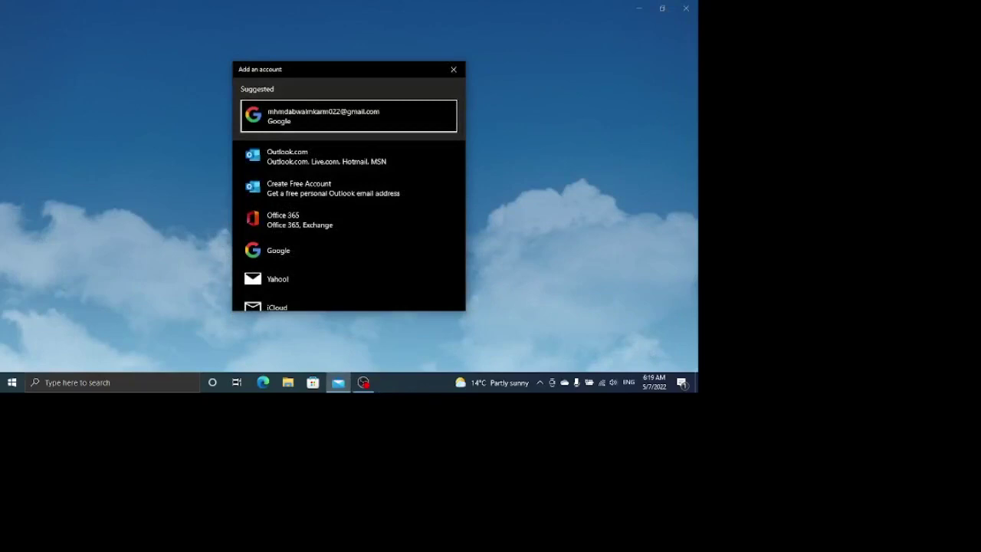
Open the Dual Voice settings and set the secondary voice to Leila (Arabic) SAPI5
{"action": "key", "text": "Insert+n"}
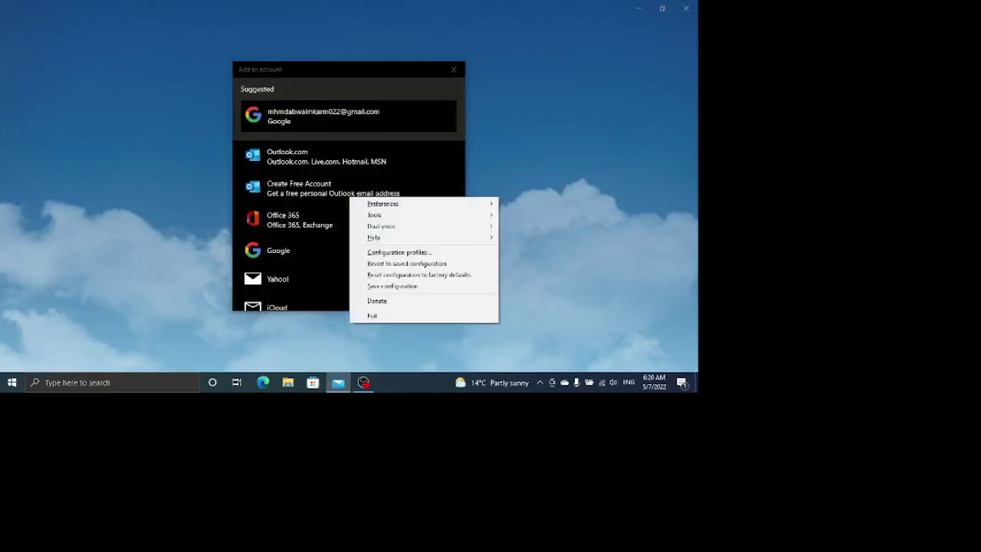
{"action": "key", "text": "Down"}
{"action": "key", "text": "Down"}
{"action": "key", "text": "Right"}
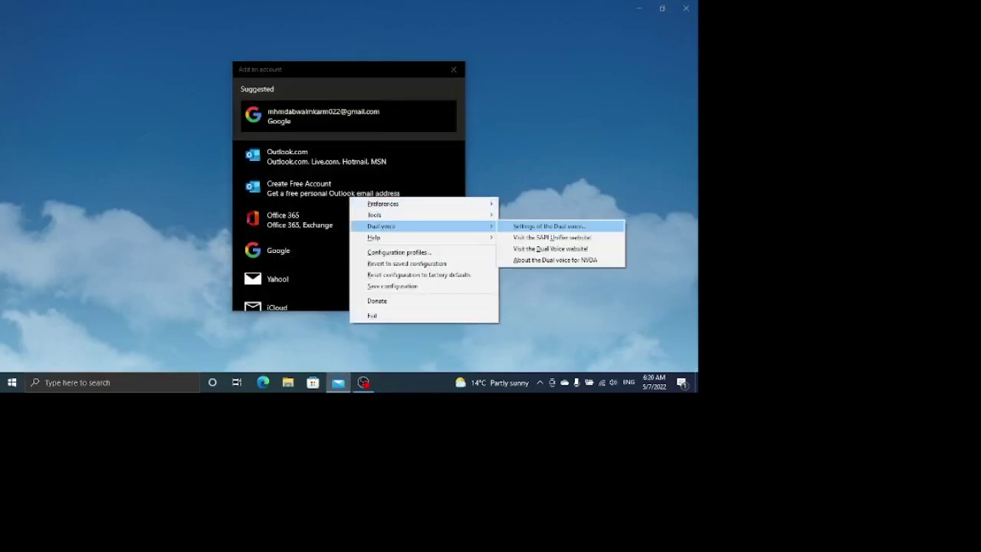
{"action": "key", "text": "Return"}
{"action": "key", "text": "Tab"}
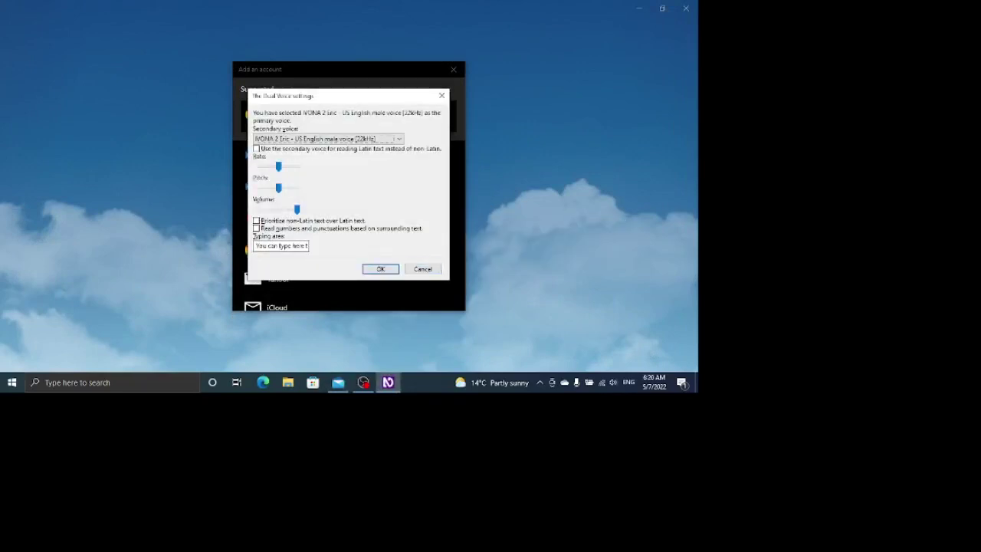
{"action": "key", "text": "Down"}
{"action": "key", "text": "Down"}
{"action": "key", "text": "Down"}
{"action": "key", "text": "Down"}
{"action": "key", "text": "Down"}
{"action": "key", "text": "Down"}
{"action": "key", "text": "Down"}
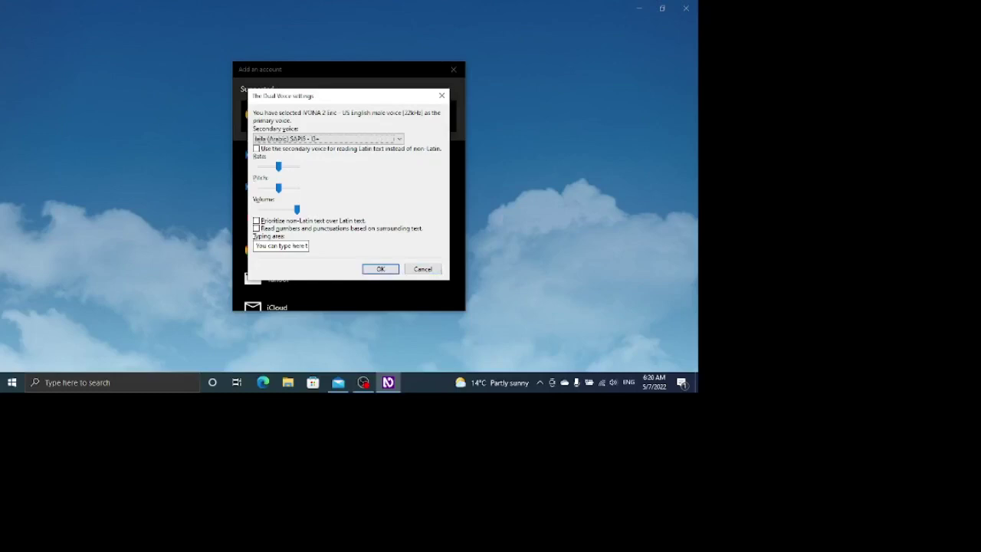
Raise the secondary voice's rate and confirm the Dual Voice settings
{"action": "key", "text": "Tab"}
{"action": "key", "text": "Left"}
{"action": "key", "text": "Right"}
{"action": "key", "text": "Right"}
{"action": "key", "text": "Right"}
{"action": "key", "text": "Right"}
{"action": "key", "text": "Right"}
{"action": "key", "text": "Right"}
{"action": "key", "text": "Tab"}
{"action": "key", "text": "Tab"}
{"action": "key", "text": "Tab"}
{"action": "key", "text": "Tab"}
{"action": "key", "text": "space"}
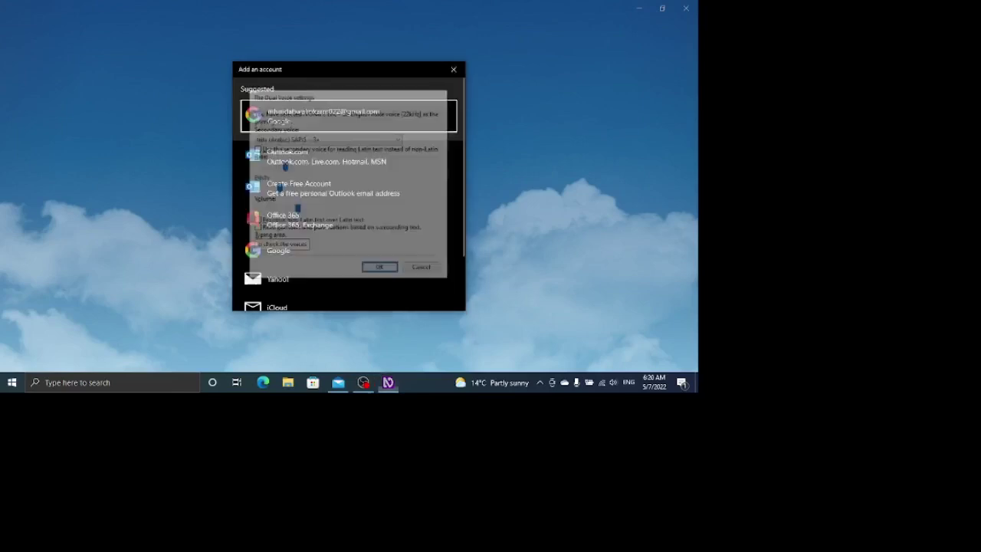
Find Notepad with the Windows search and open a blank document
{"action": "key", "text": "alt+shift"}
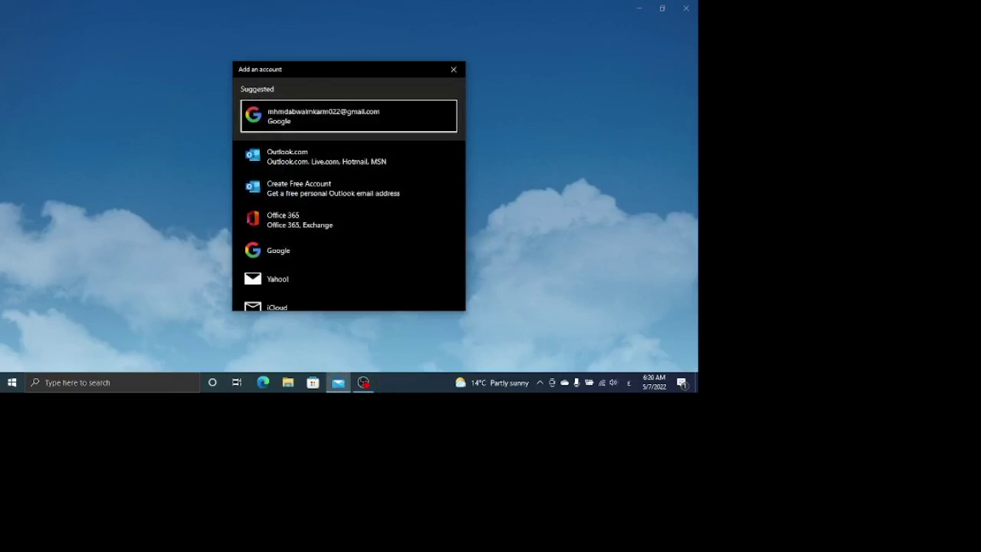
{"action": "key", "text": "super"}
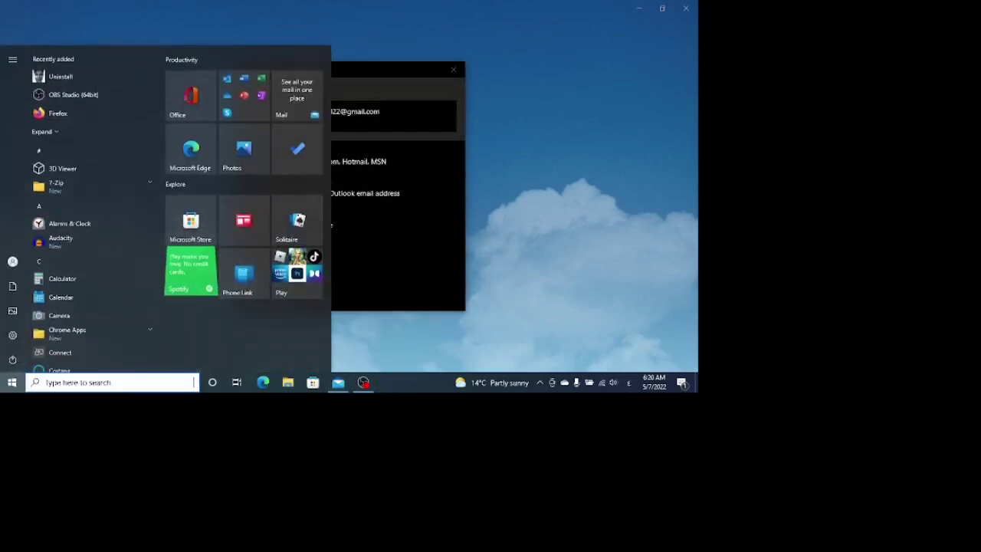
{"action": "type", "text": "n"}
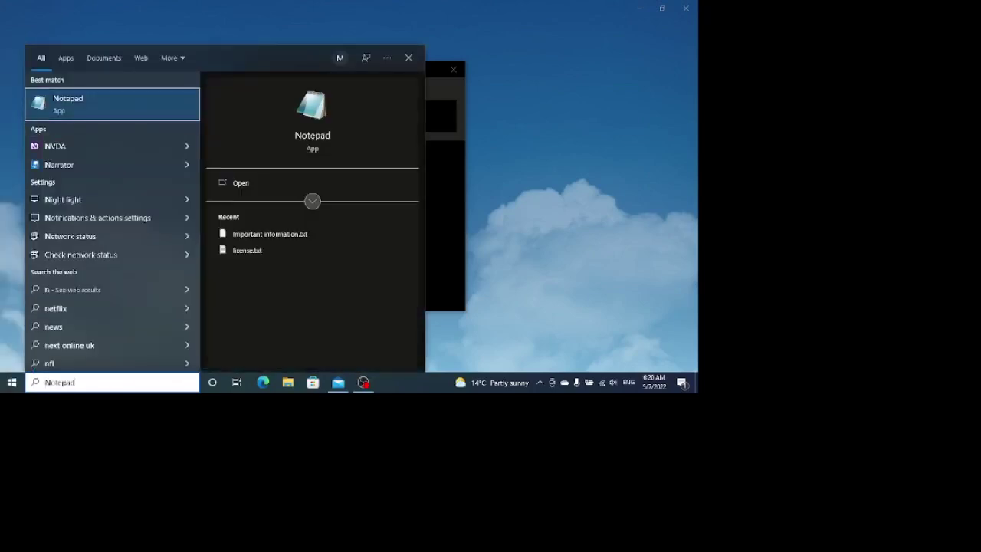
{"action": "key", "text": "Return"}
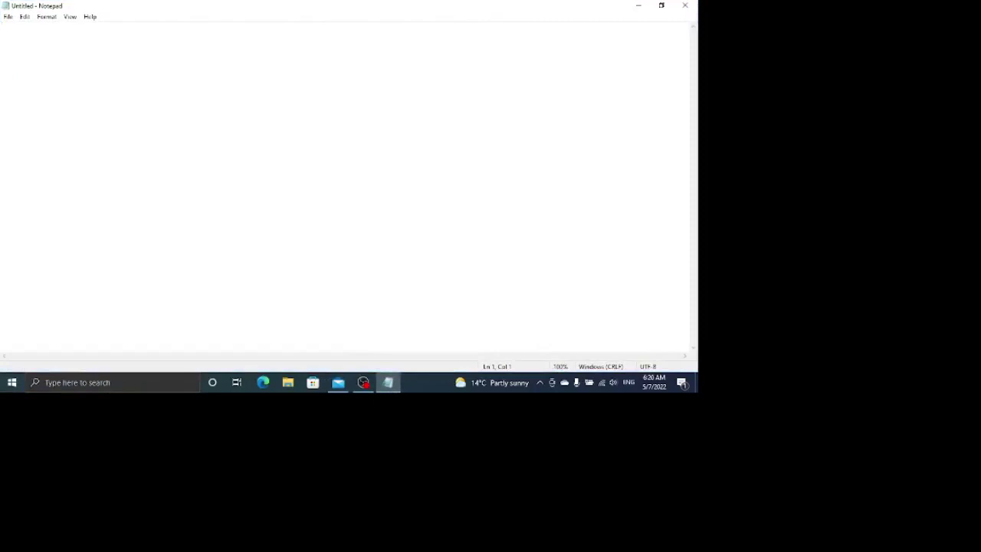
Switch the keyboard language to Arabic and write "بسم الله" on the first line
{"action": "key", "text": "alt+shift"}
{"action": "key", "text": "alt"}
{"action": "key", "text": "alt"}
{"action": "type", "text": "بسم ت"}
{"action": "key", "text": "BackSpace"}
{"action": "type", "text": "الله"}
Switch the keyboard language to English and write "hello" on a new line, correcting mistyped letters
{"action": "key", "text": "alt+shift"}
{"action": "key", "text": "Return"}
{"action": "type", "text": "f"}
{"action": "key", "text": "BackSpace"}
{"action": "type", "text": "h"}
{"action": "type", "text": "eoo"}
{"action": "type", "text": "l"}
{"action": "type", "text": "l"}
{"action": "type", "text": "o"}
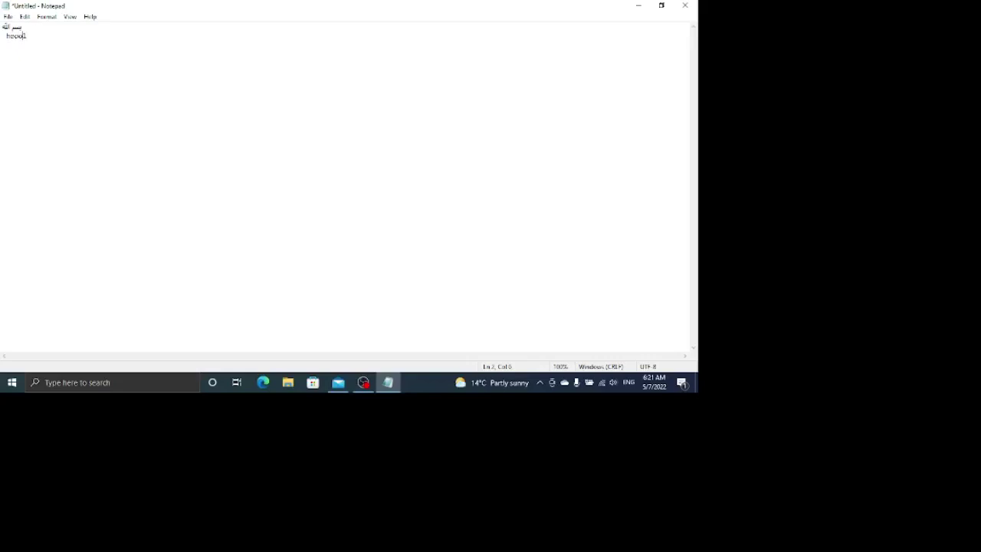
{"action": "key", "text": "BackSpace"}
{"action": "type", "text": "l"}
{"action": "key", "text": "BackSpace"}
{"action": "type", "text": "oo"}
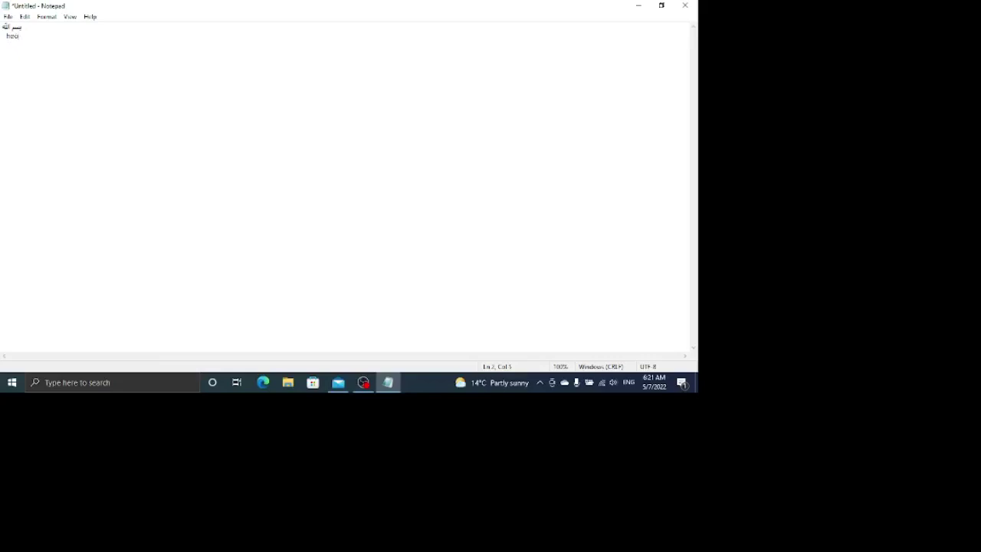